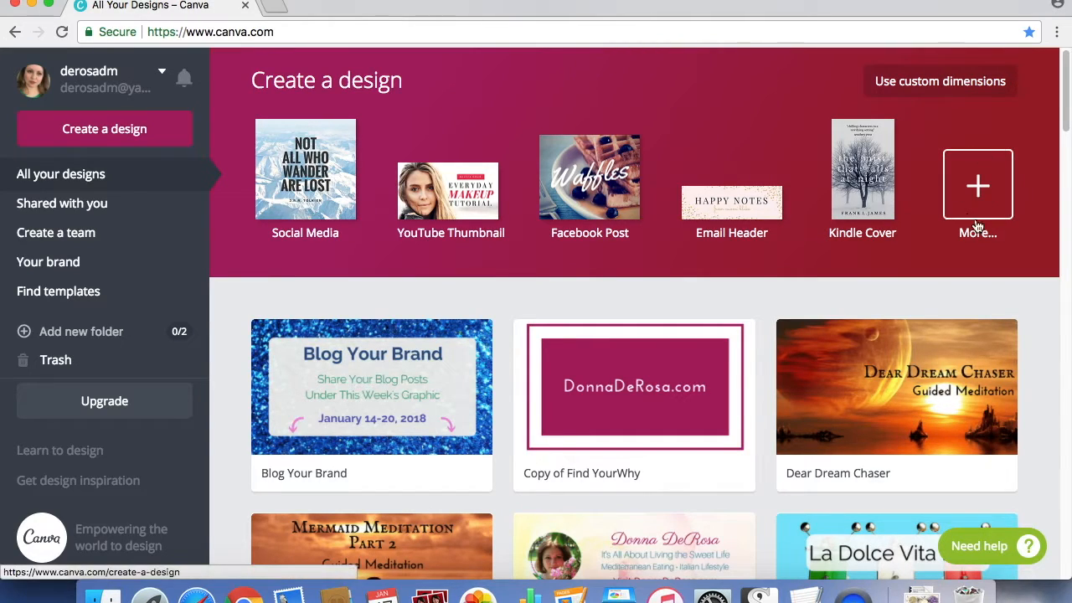
Browse the full catalogue of design types, from social media posts and documents through marketing materials to events and ads.
click(980, 190)
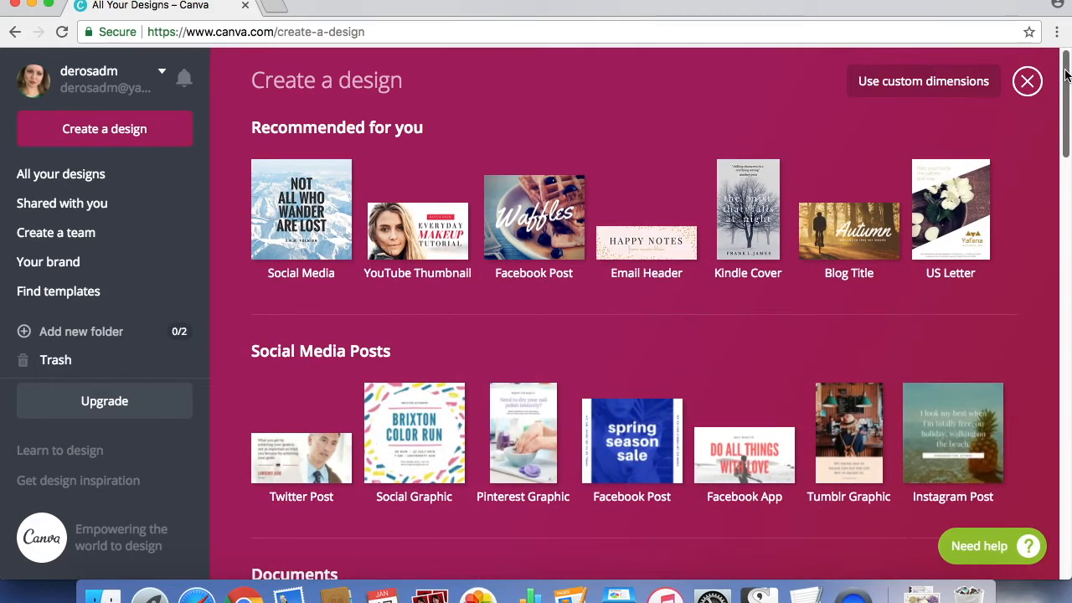
drag(1060, 59, 1055, 84)
drag(1064, 82, 1065, 211)
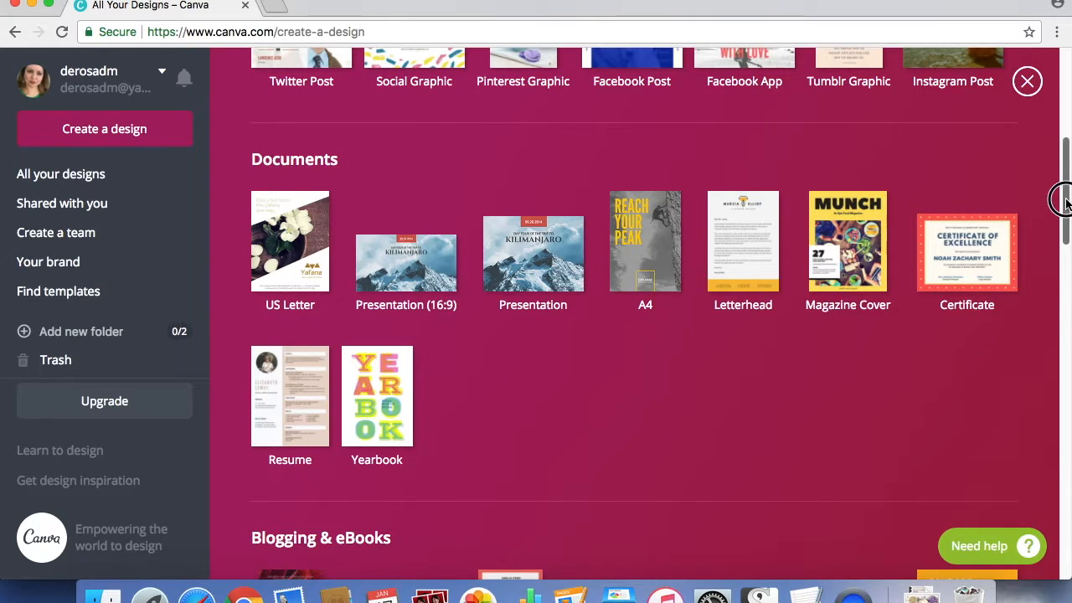
drag(1064, 204, 1065, 299)
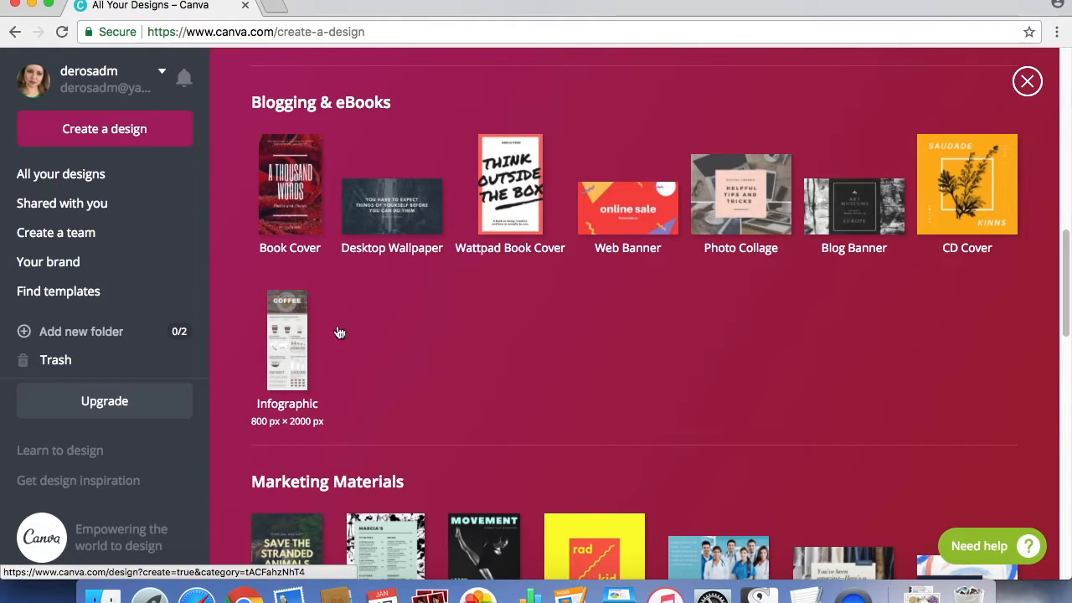
drag(1063, 253, 1065, 318)
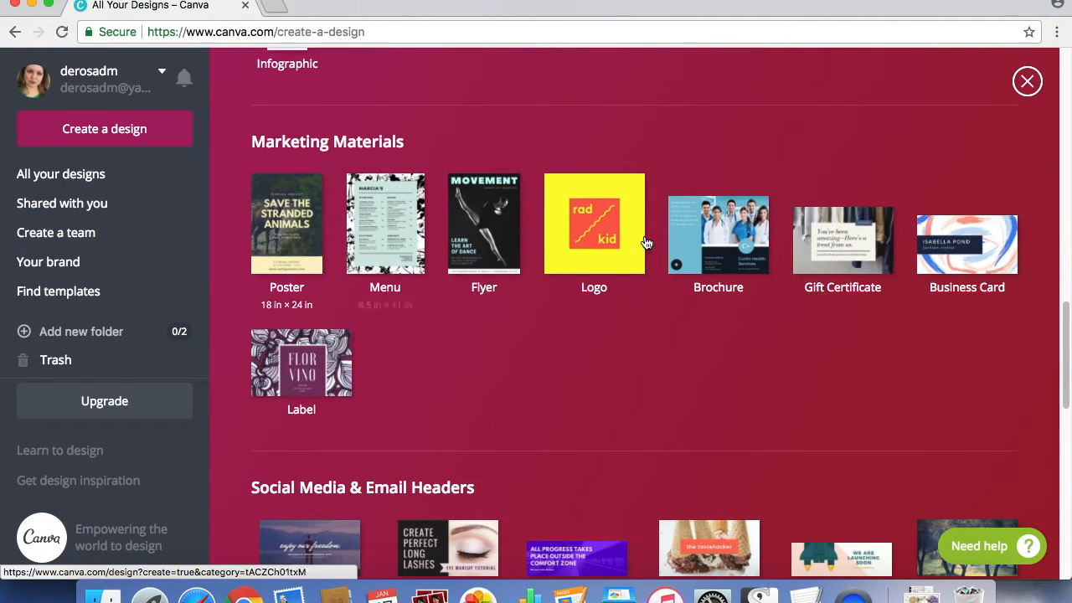
drag(1064, 317, 1062, 371)
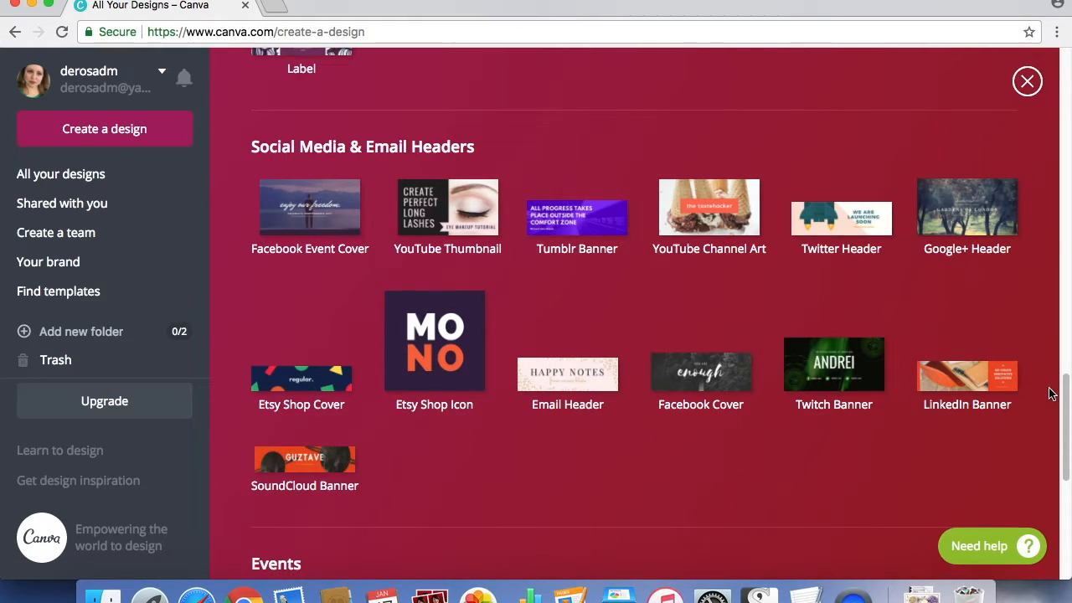
drag(1068, 368, 1068, 486)
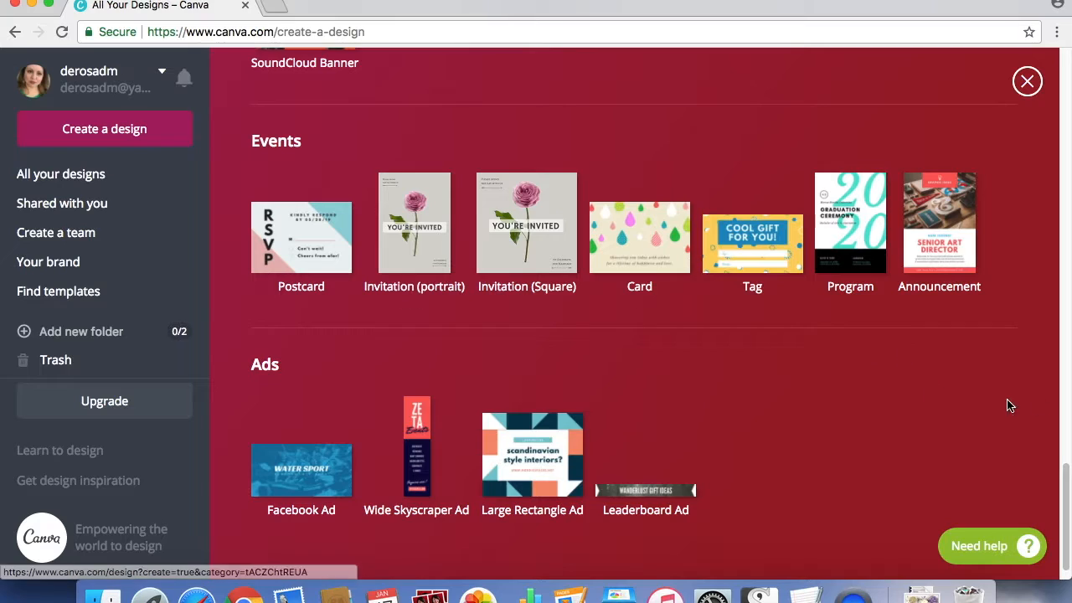
drag(1063, 471, 1062, 481)
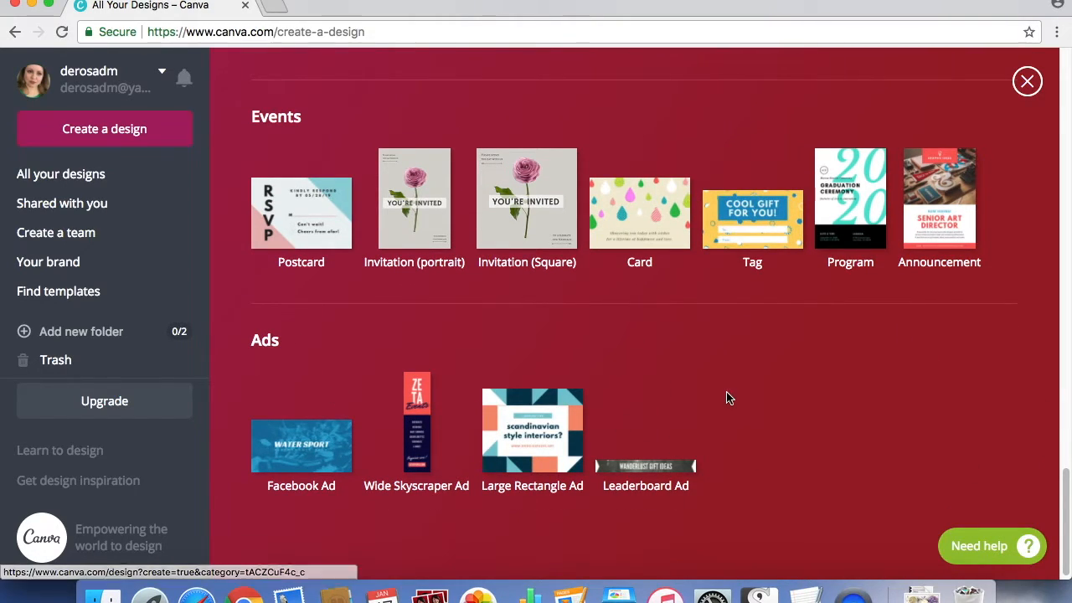
drag(1064, 484, 1064, 57)
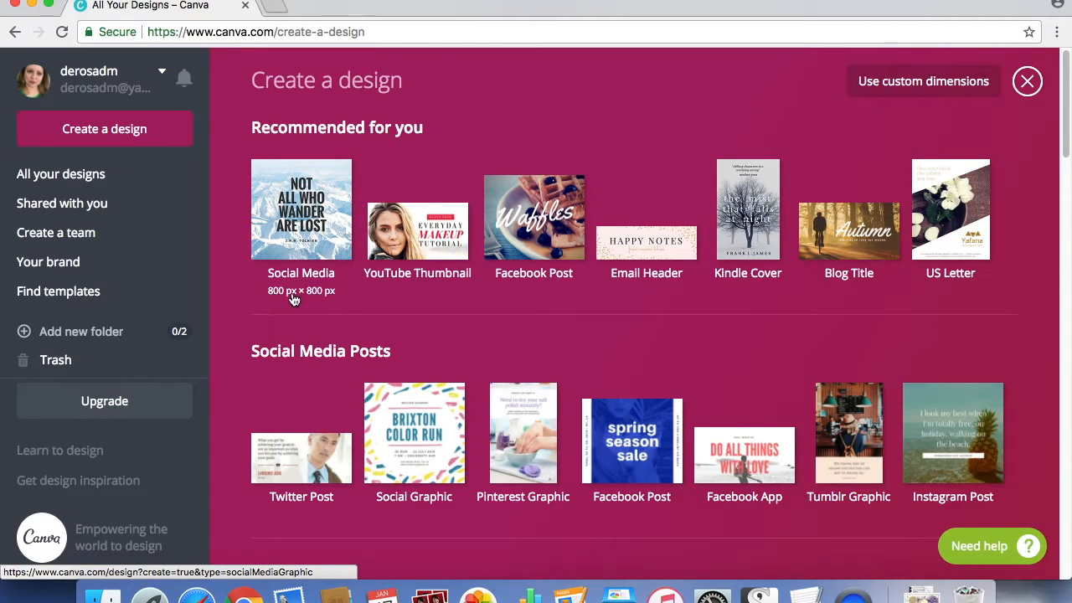
Create a Social Media design and apply the free gold-and-pink chevron layout with the white circle and birthday message.
click(338, 198)
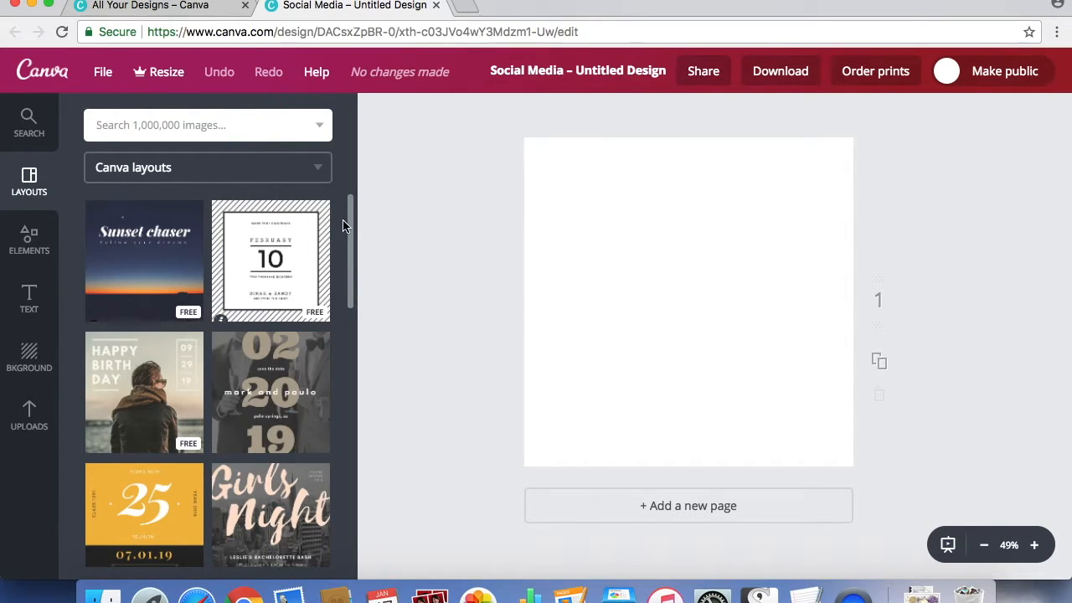
drag(351, 219, 352, 409)
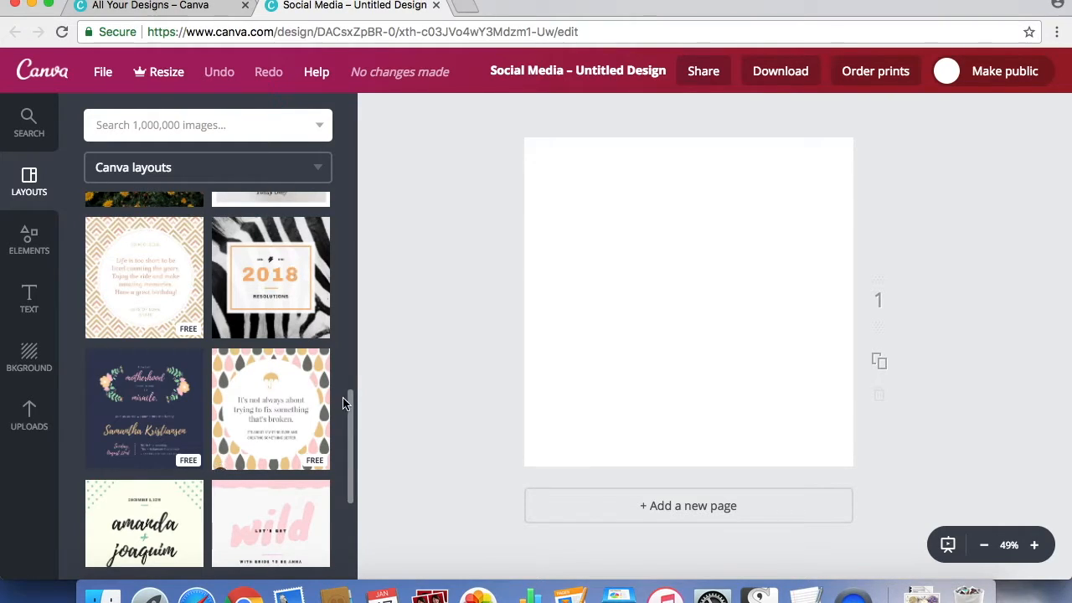
drag(351, 399, 349, 137)
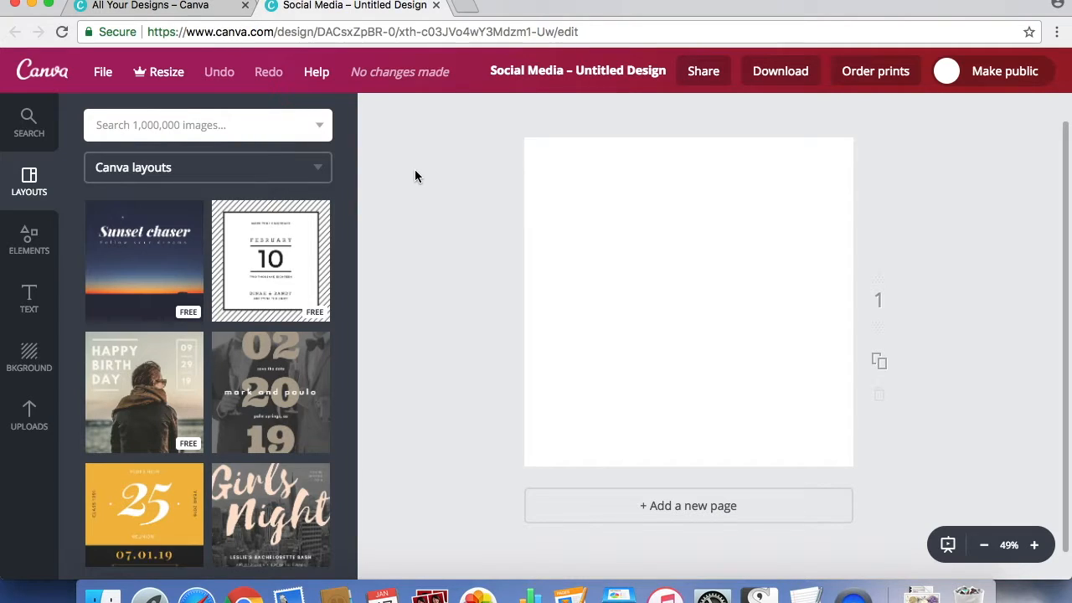
drag(351, 206, 350, 287)
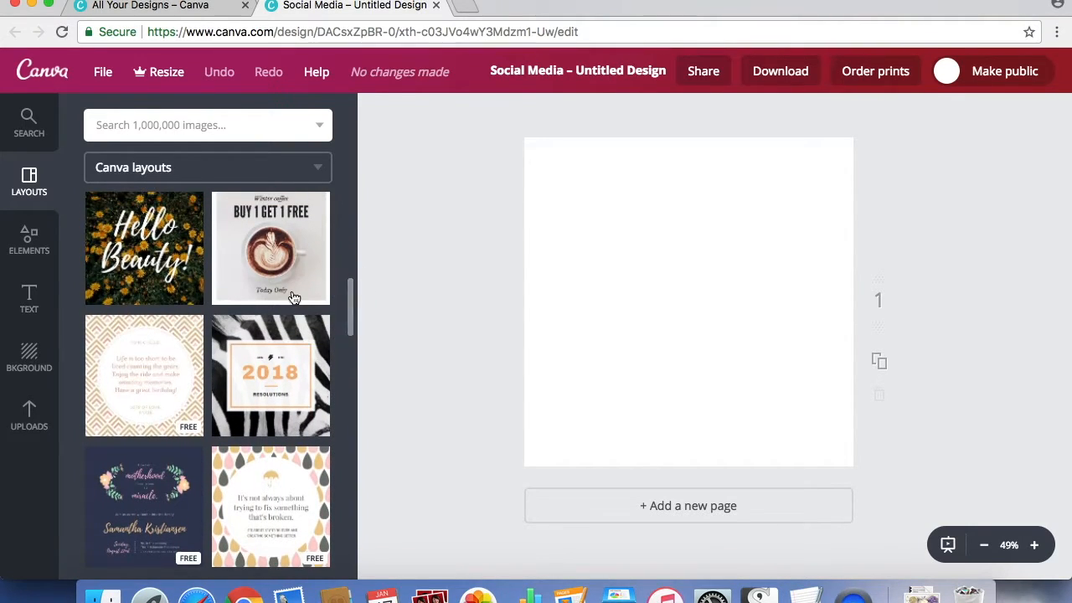
click(176, 345)
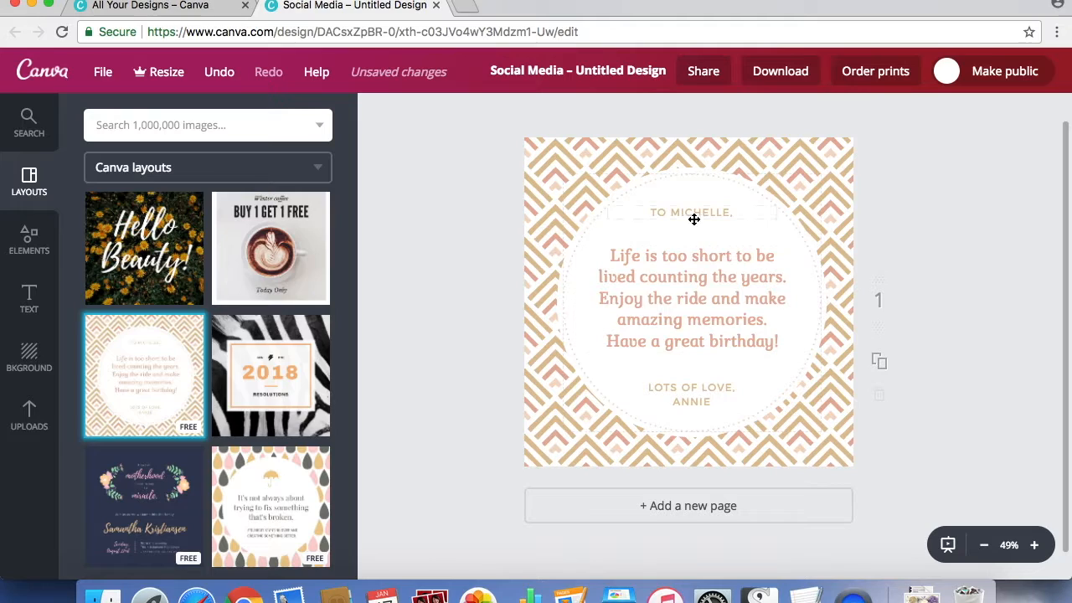
Delete the greeting line above the main message in the circle.
click(744, 212)
drag(744, 213, 628, 209)
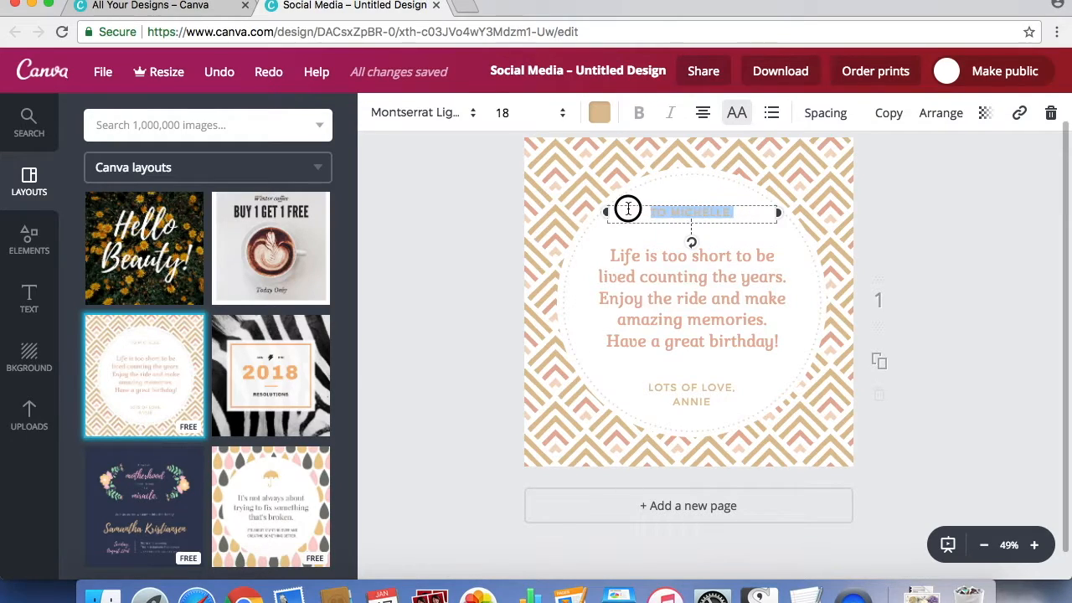
key(BackSpace)
click(977, 227)
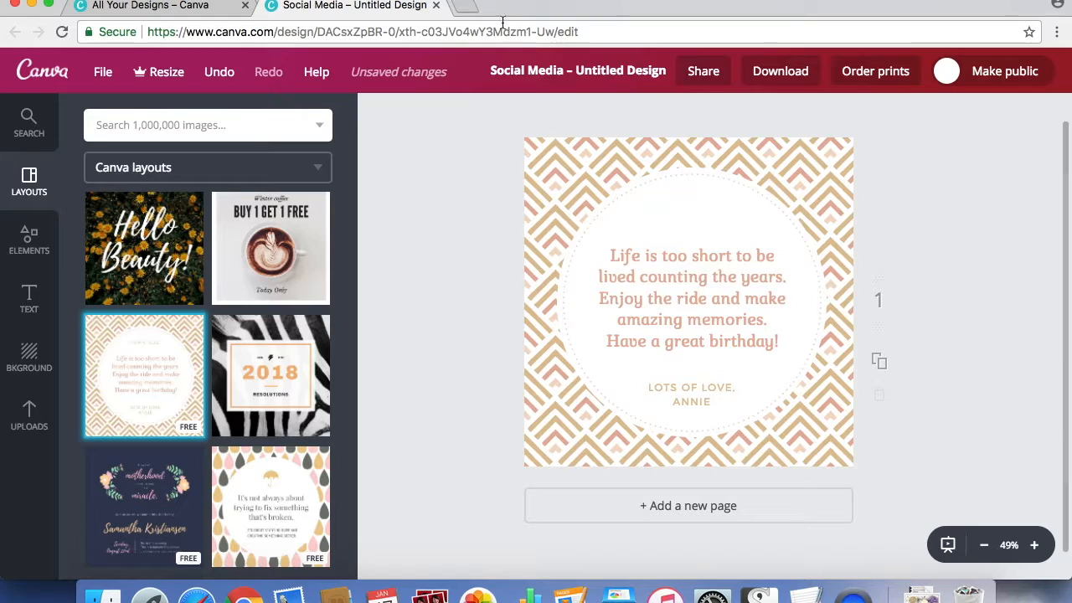
Search the web for "coco chanel quotes" in a new browser tab, view the BrainyQuote author page, and close the tab.
click(467, 6)
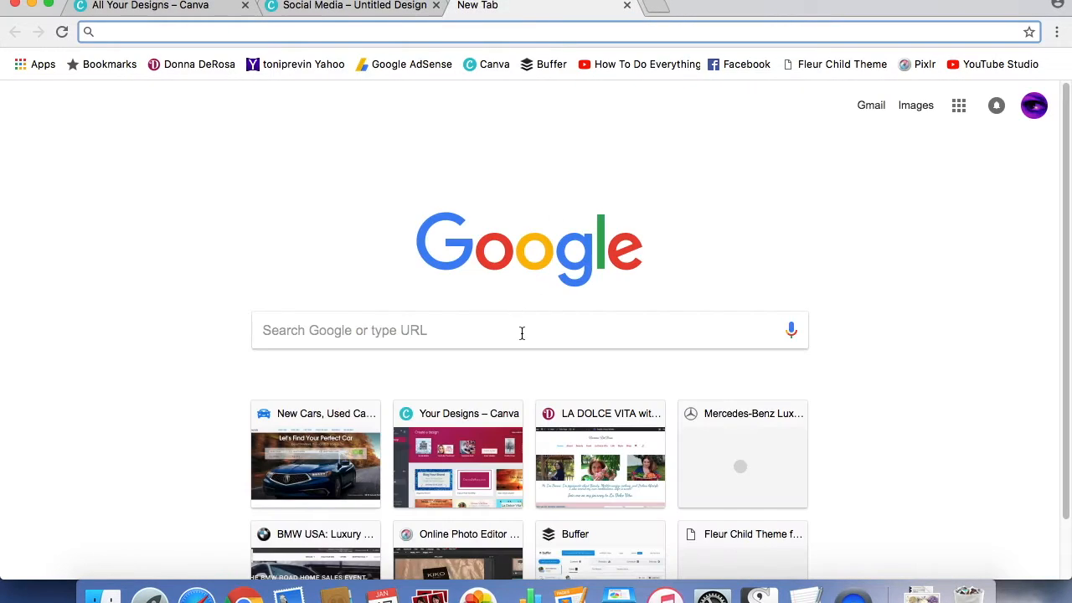
text(coc)
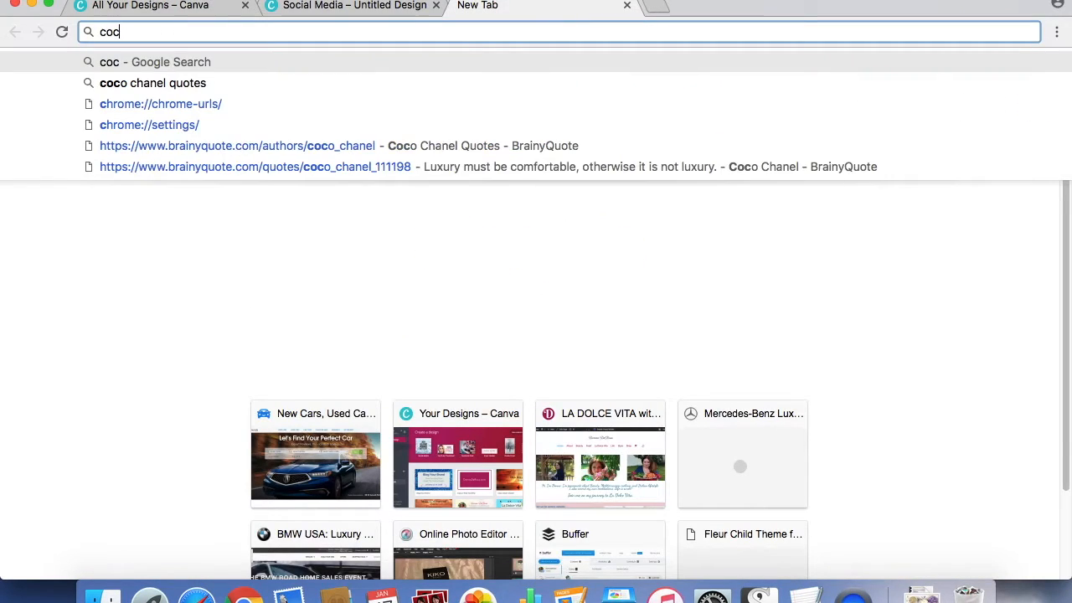
text(o chanel)
key(Return)
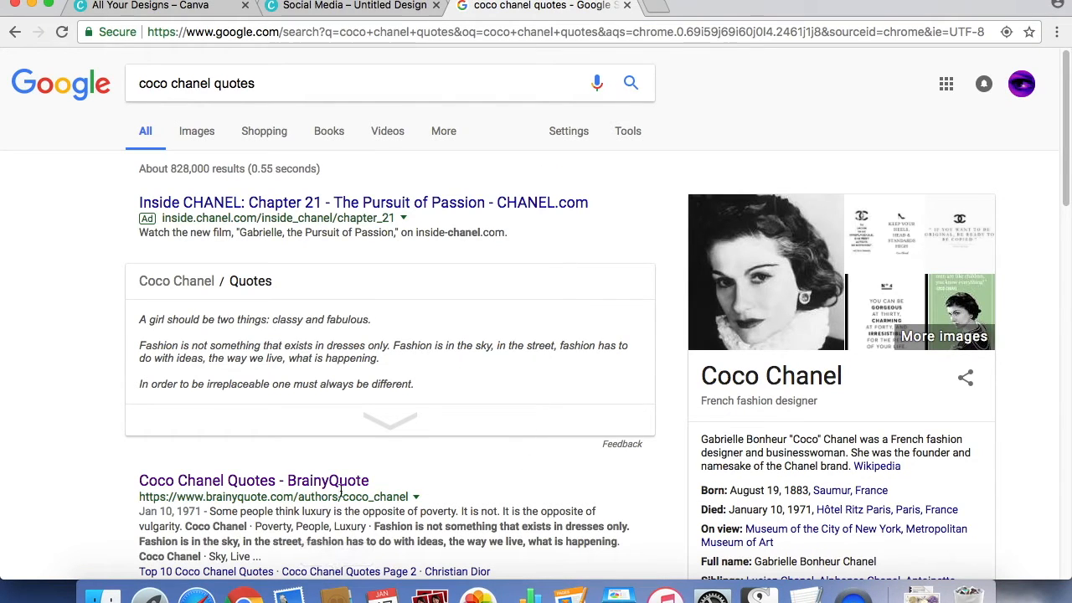
click(342, 483)
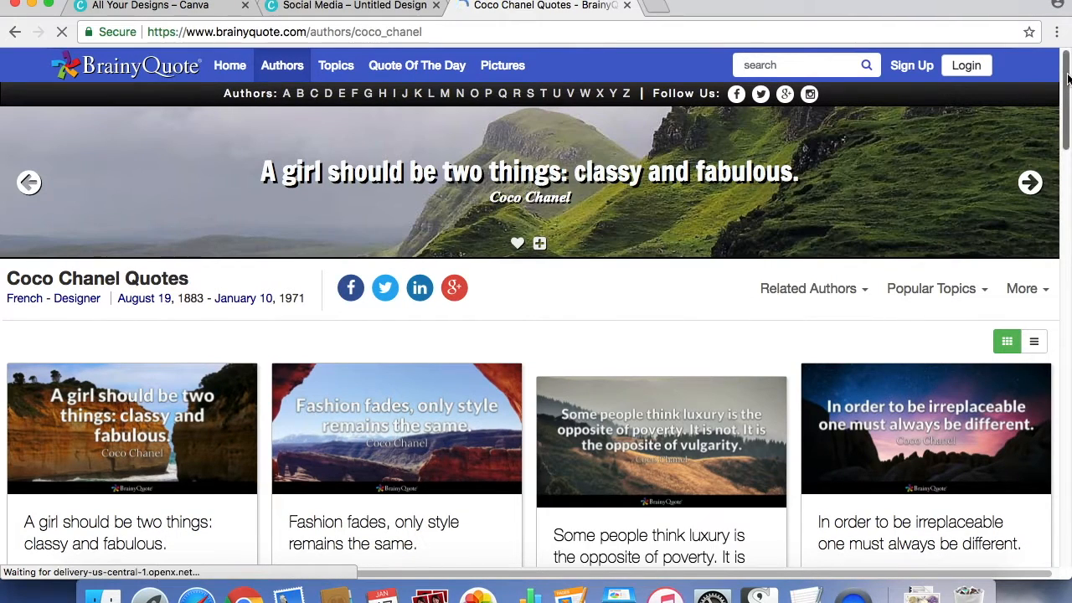
mouse_move(1067, 78)
mouse_down()
mouse_move(1067, 255)
mouse_move(1067, 60)
mouse_up()
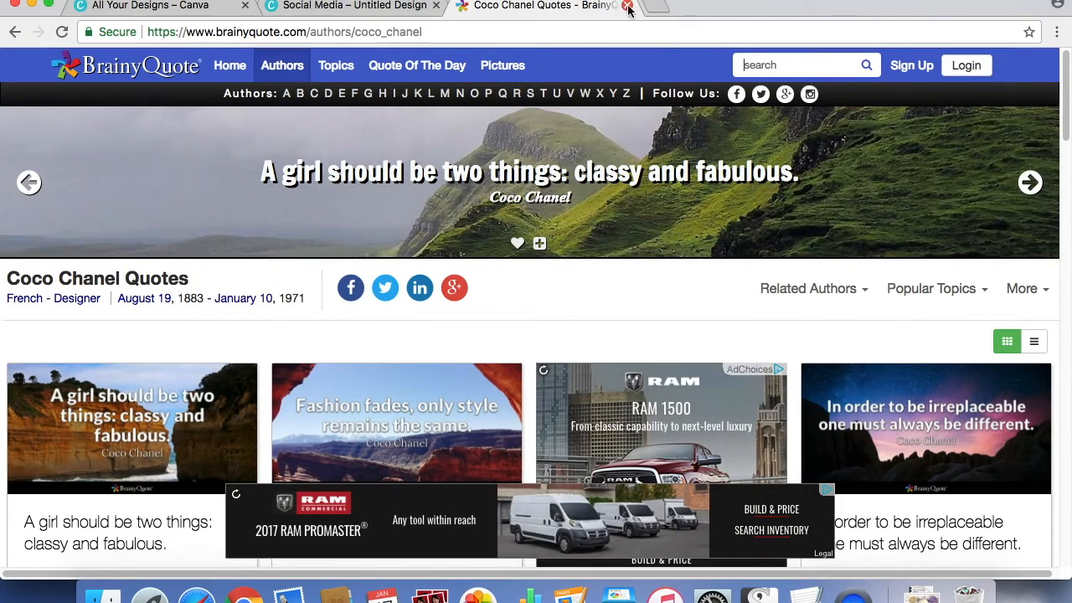
click(627, 5)
Replace the birthday message with "Luxury must be comfortable, otherwise it is not luxury." copied from the open text note.
click(820, 592)
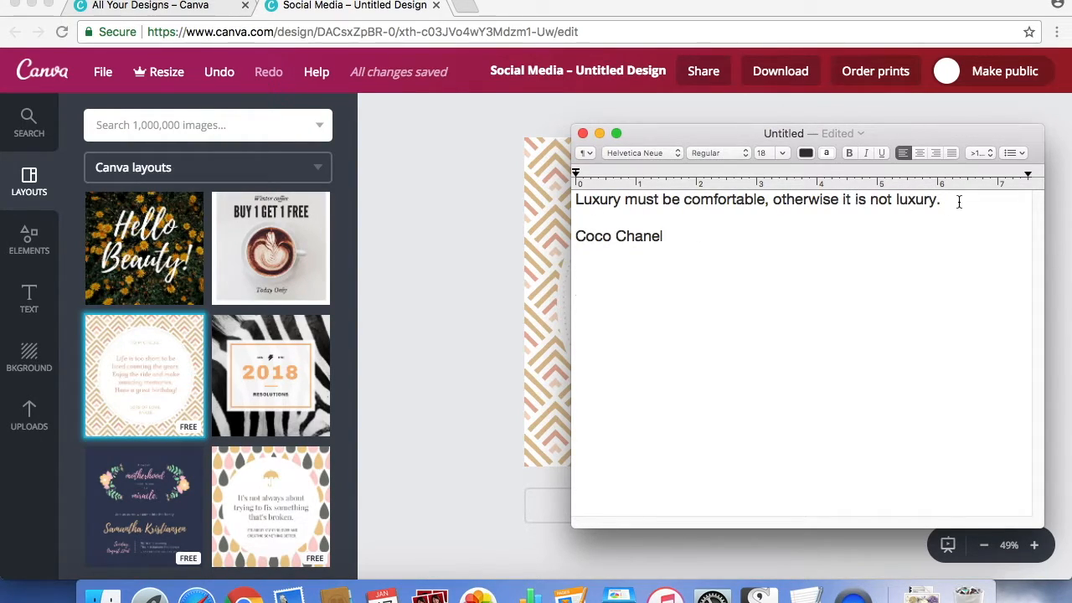
drag(952, 197, 576, 183)
key(super+c)
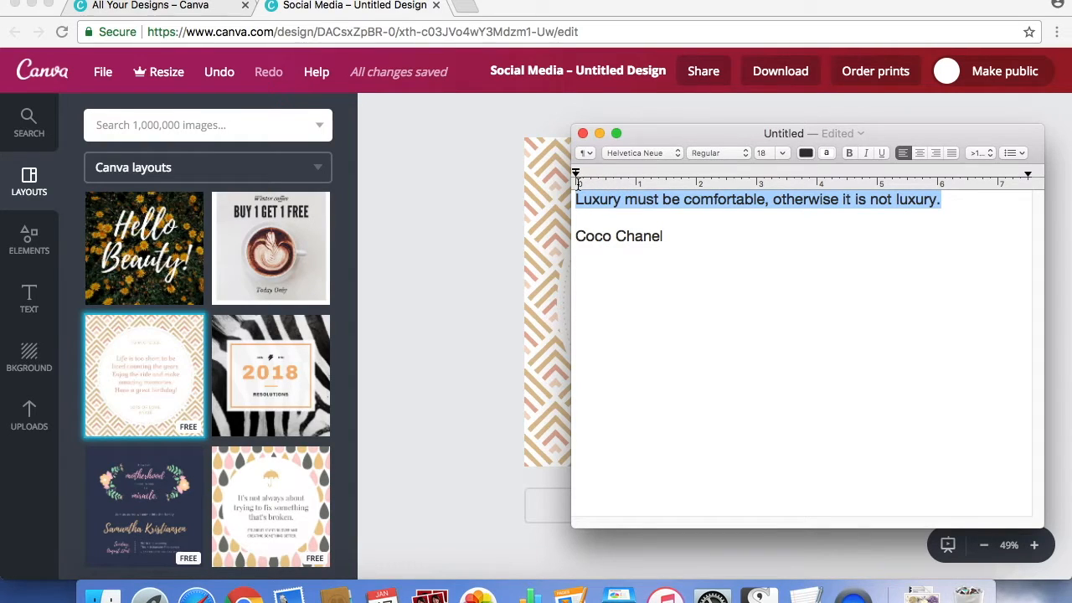
click(476, 209)
click(686, 288)
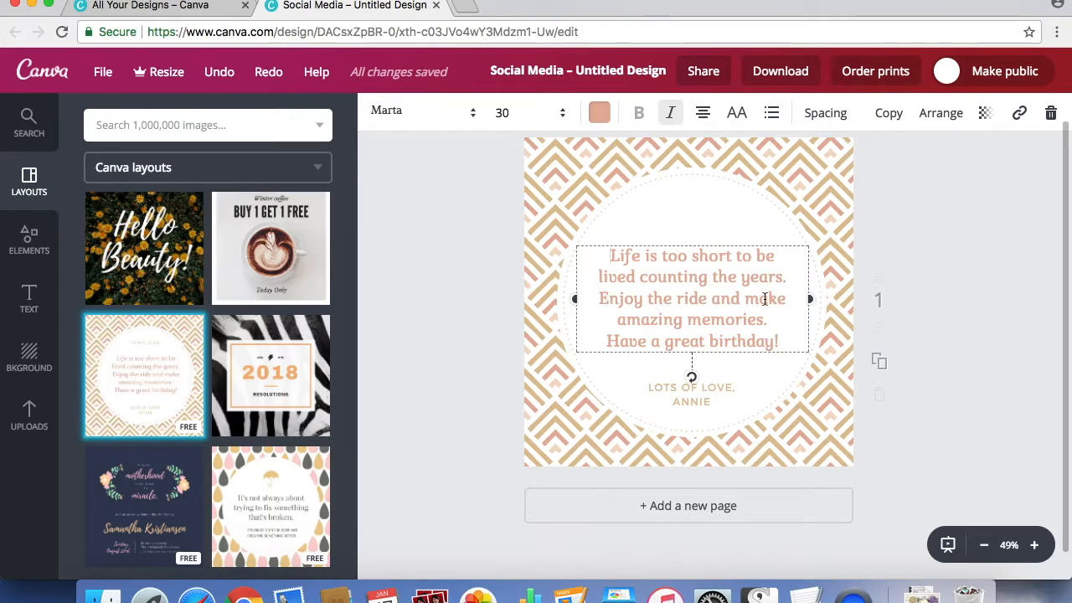
drag(785, 341, 611, 258)
key(super+v)
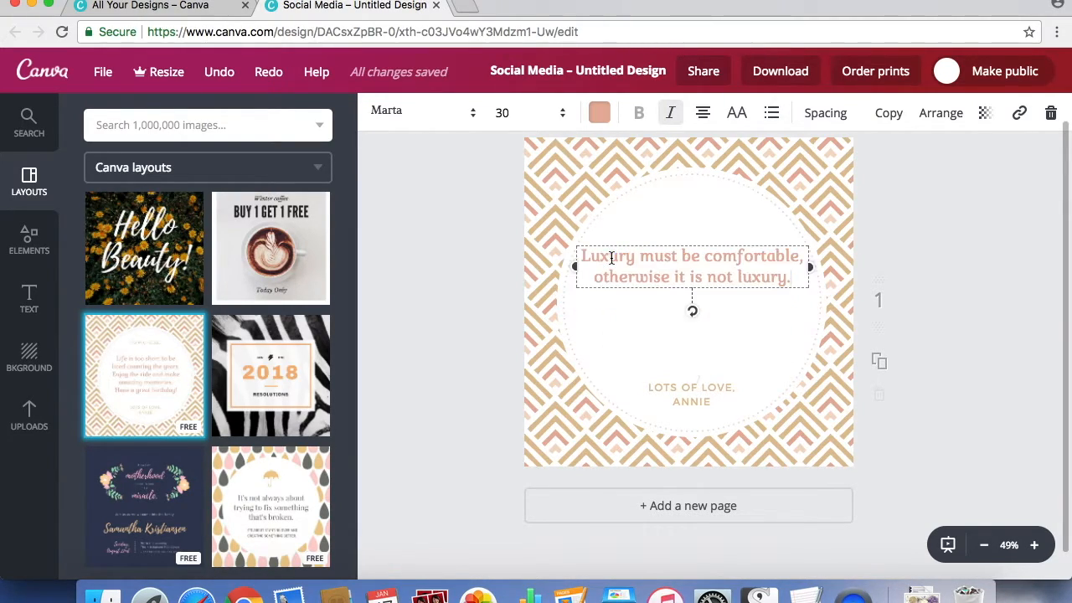
Replace the sign-off below the quote with "Coco Chanel" copied from the text note, and put a dash before it.
click(708, 390)
click(806, 596)
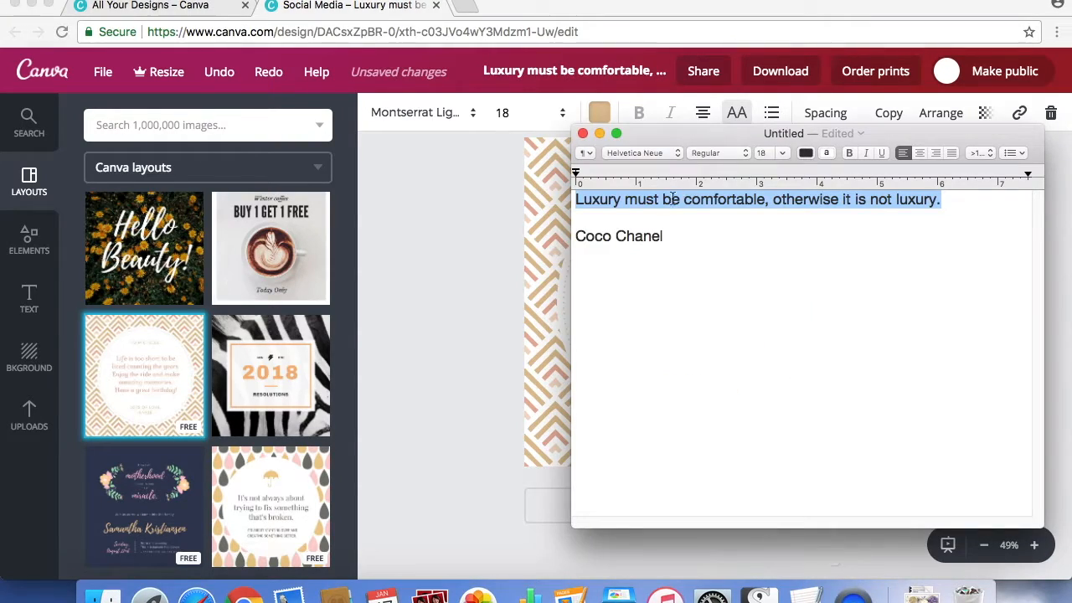
drag(670, 235, 575, 235)
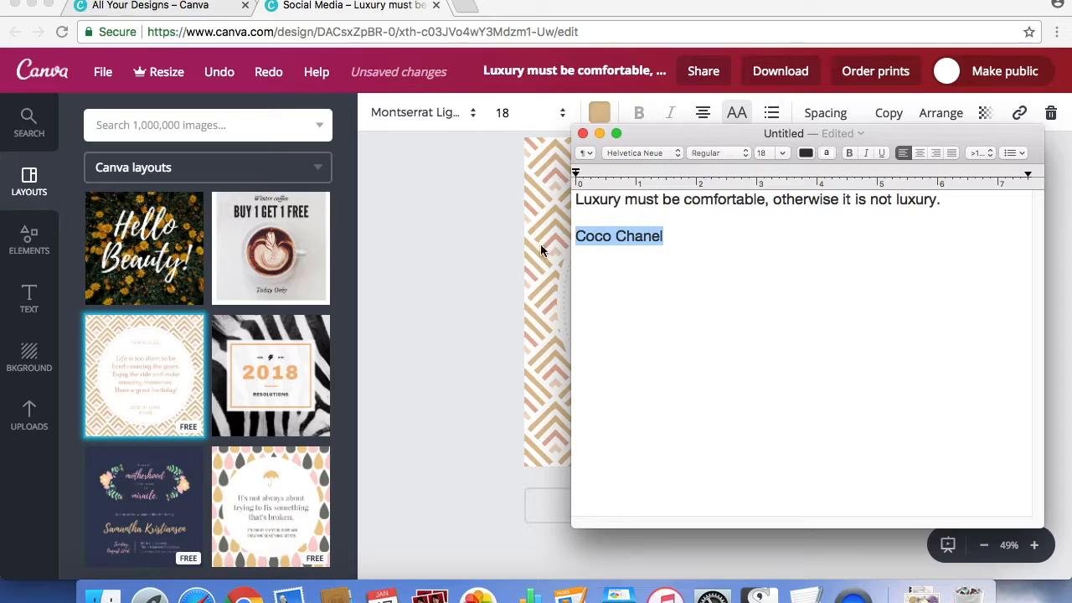
click(551, 243)
drag(733, 401, 641, 382)
text(COCO CHANEL)
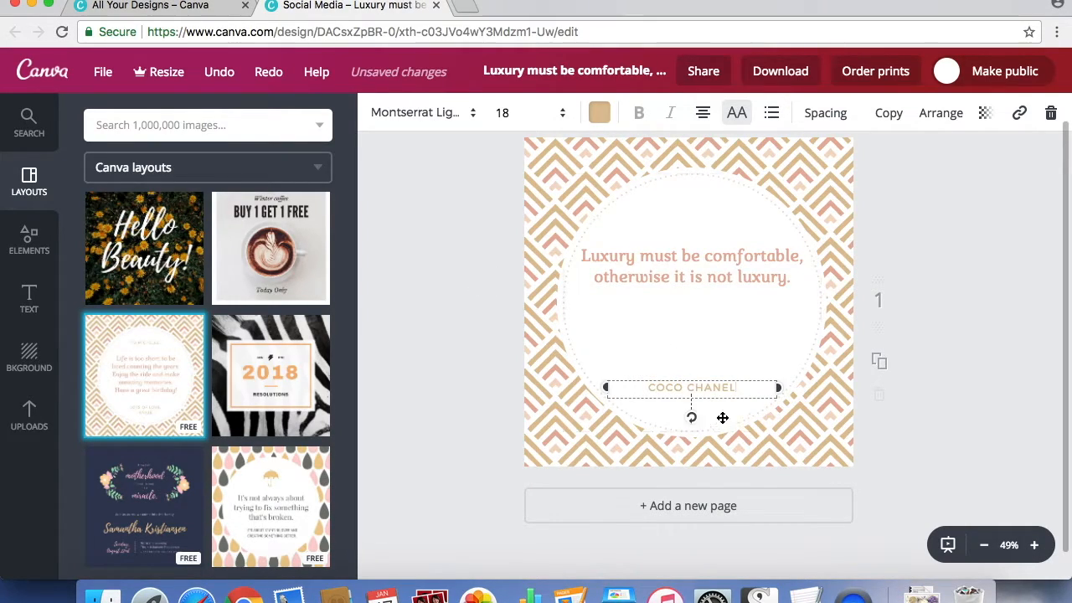
text(-)
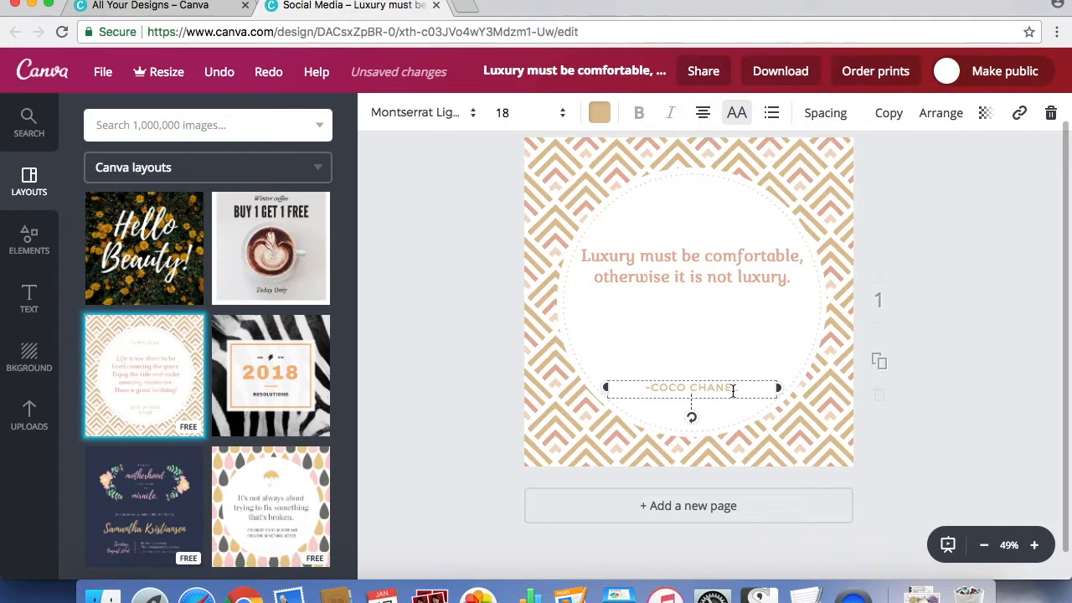
click(925, 266)
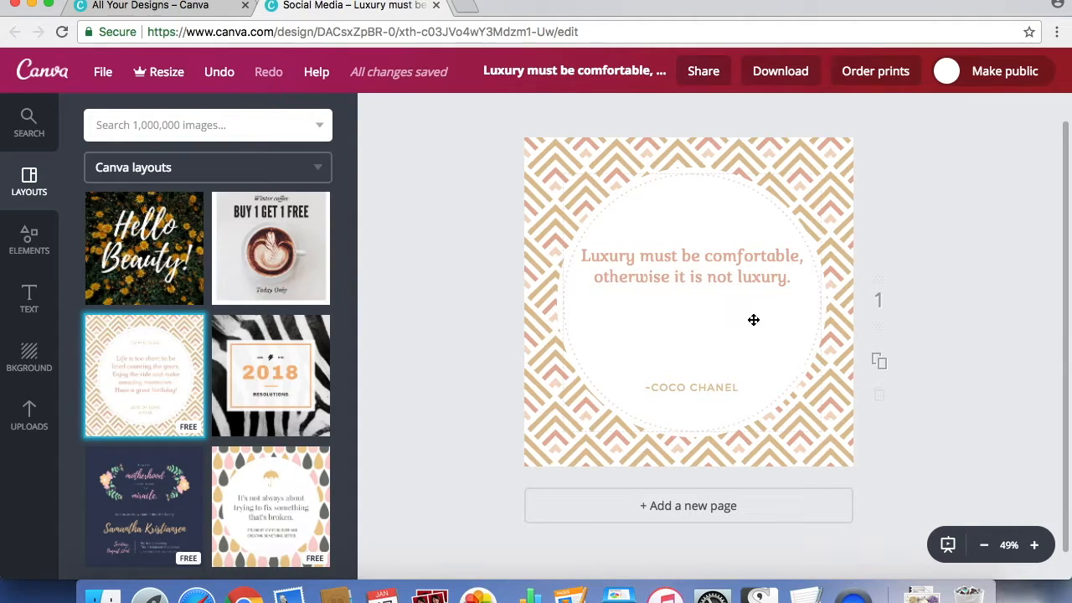
Change the quote text's font to Raleway and set its size to 36.
click(719, 257)
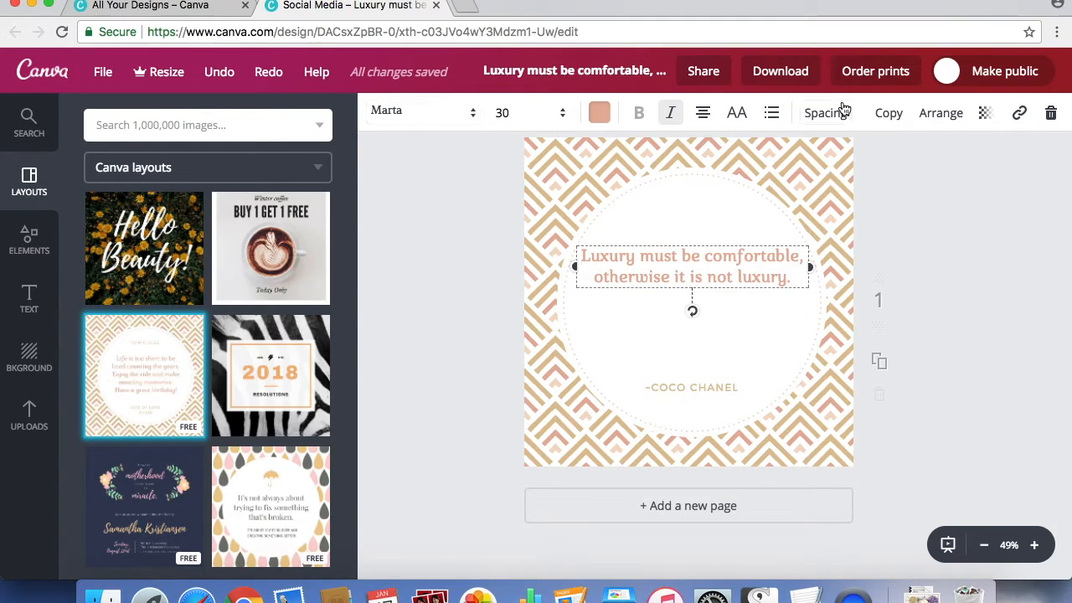
click(452, 118)
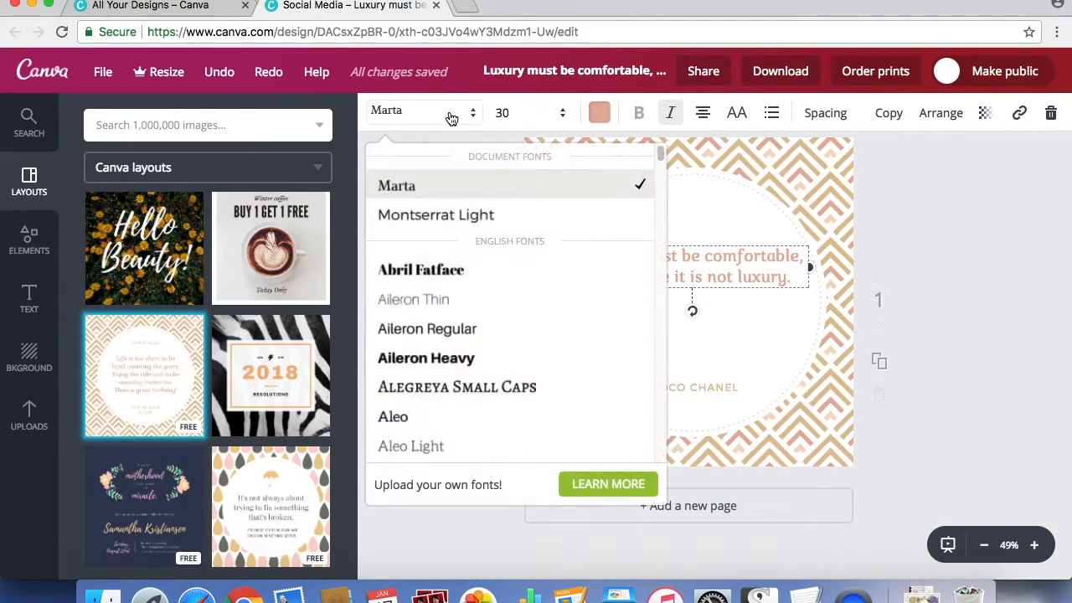
drag(661, 149, 665, 339)
click(422, 297)
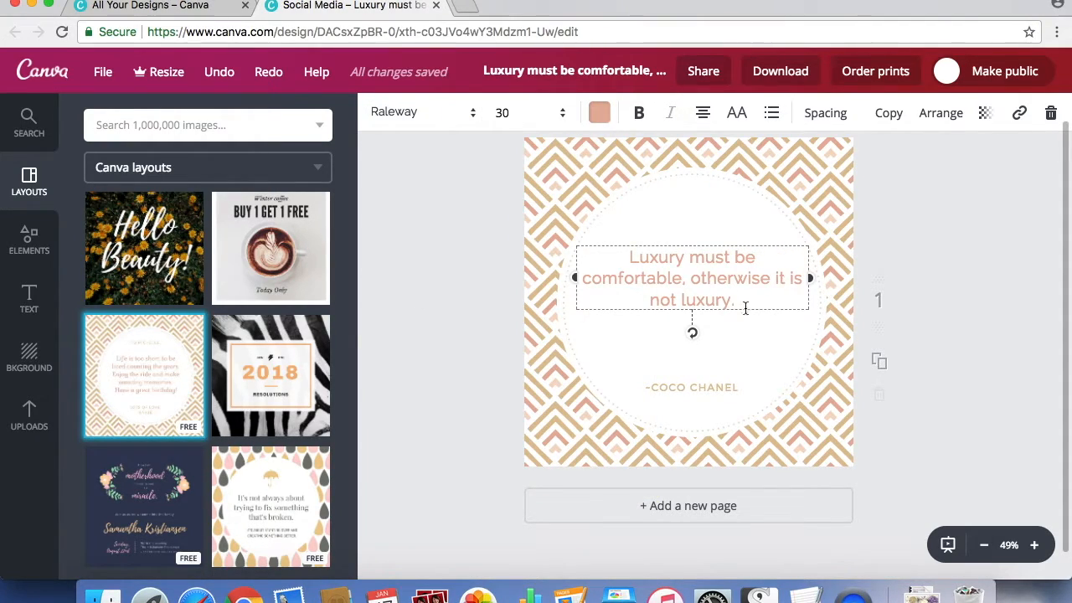
click(545, 115)
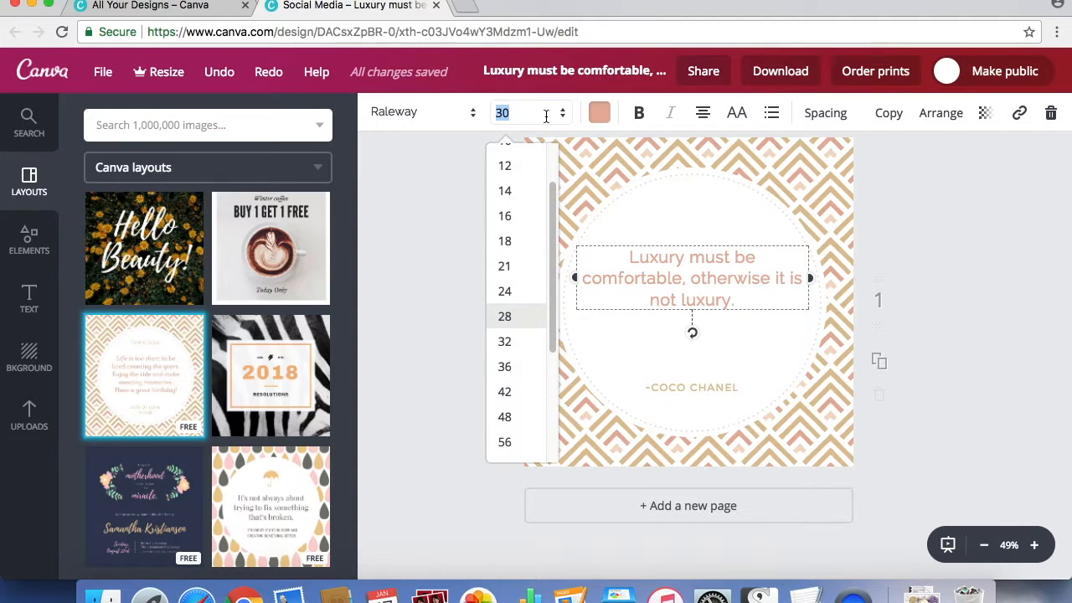
click(517, 366)
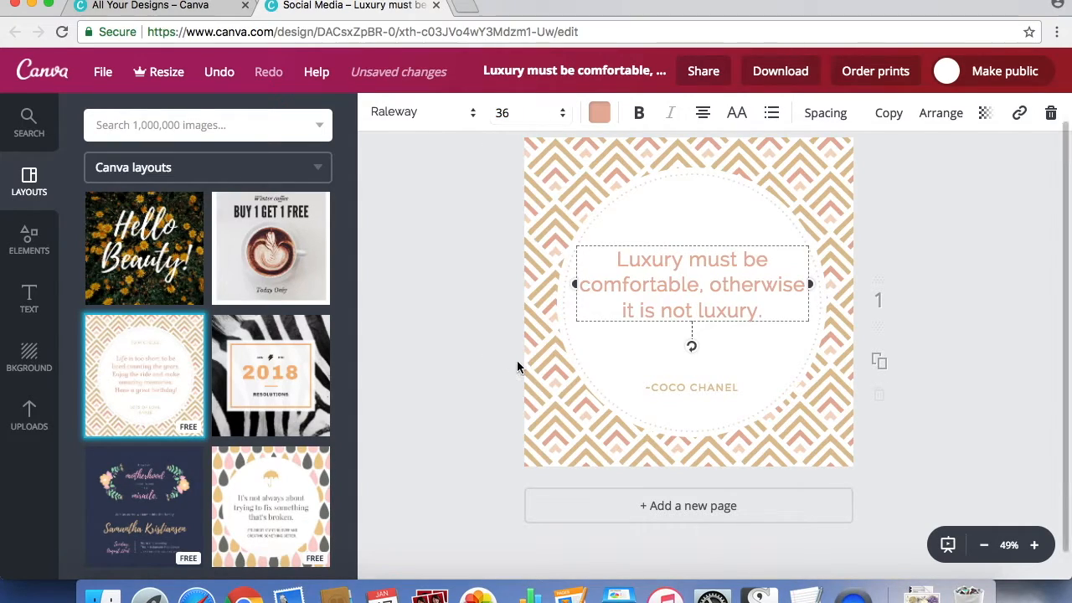
Center the quote text horizontally within the white circle.
click(986, 284)
mouse_move(728, 283)
mouse_down()
mouse_move(720, 291)
mouse_move(726, 281)
mouse_up()
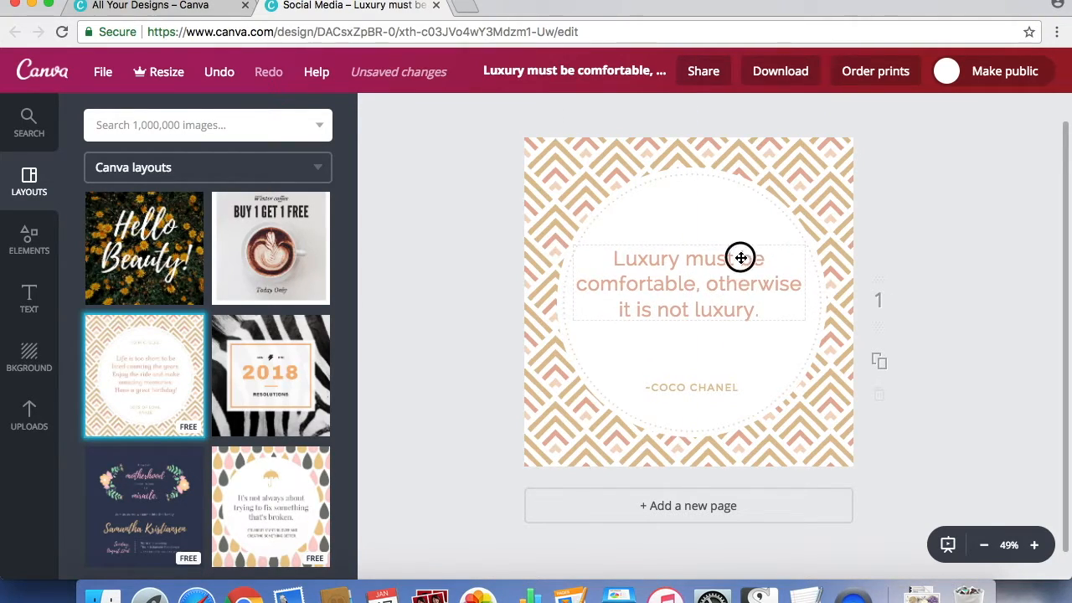
click(741, 258)
key(BackSpace)
key(Return)
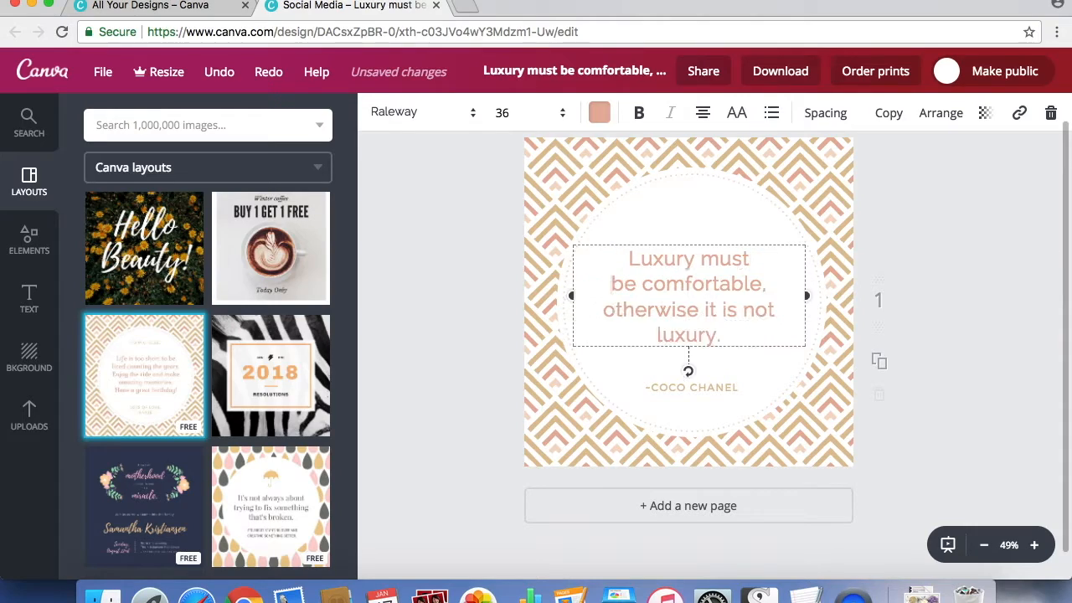
key(BackSpace)
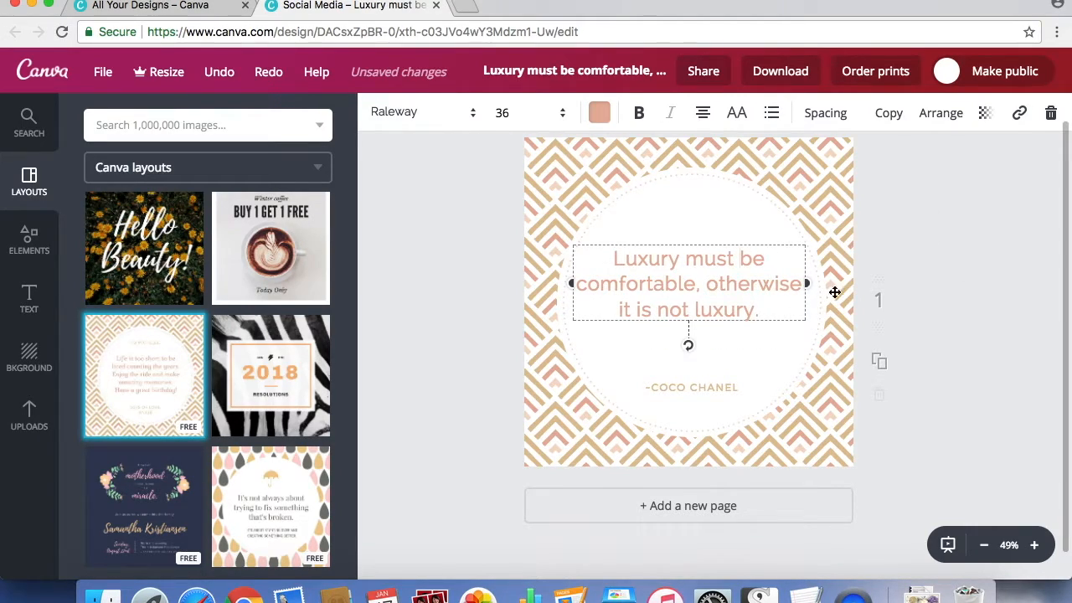
Insert line breaks in the quote after "Luxury must be" and after "comfortable,".
click(768, 262)
key(Return)
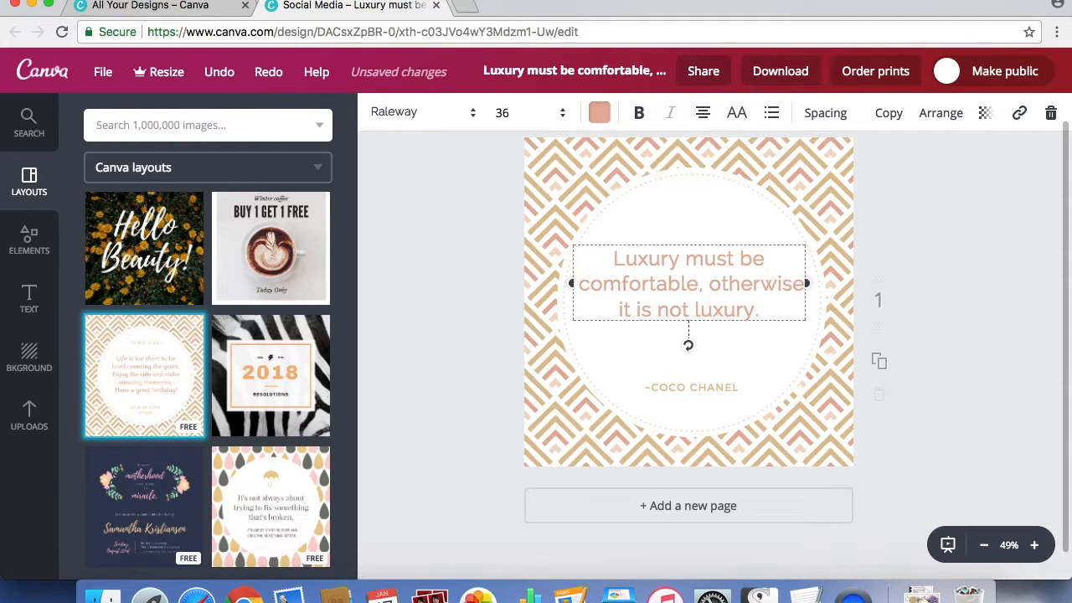
click(707, 287)
key(BackSpace)
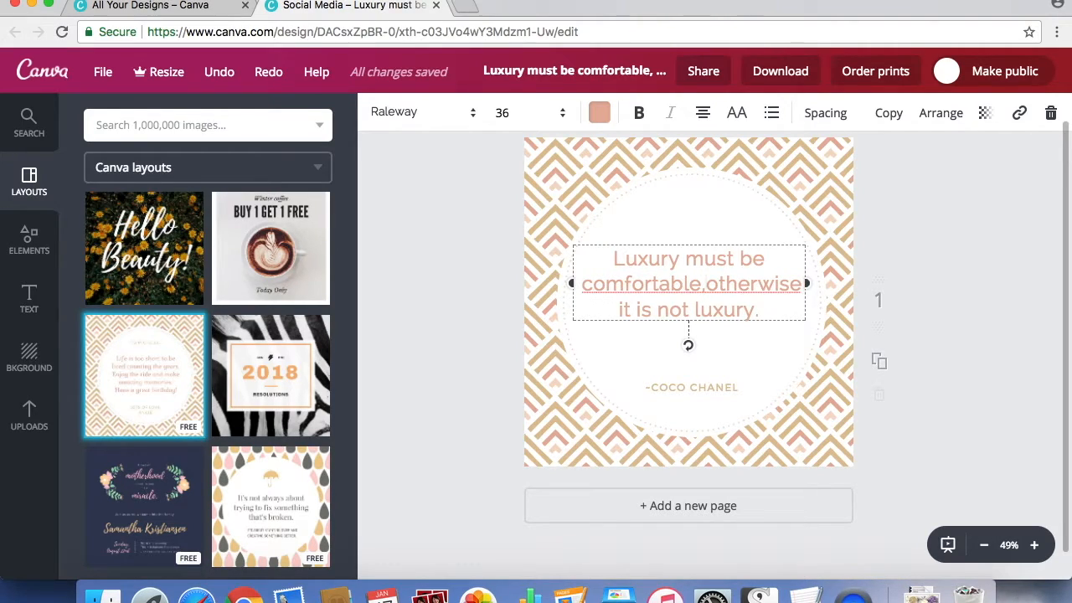
key(Return)
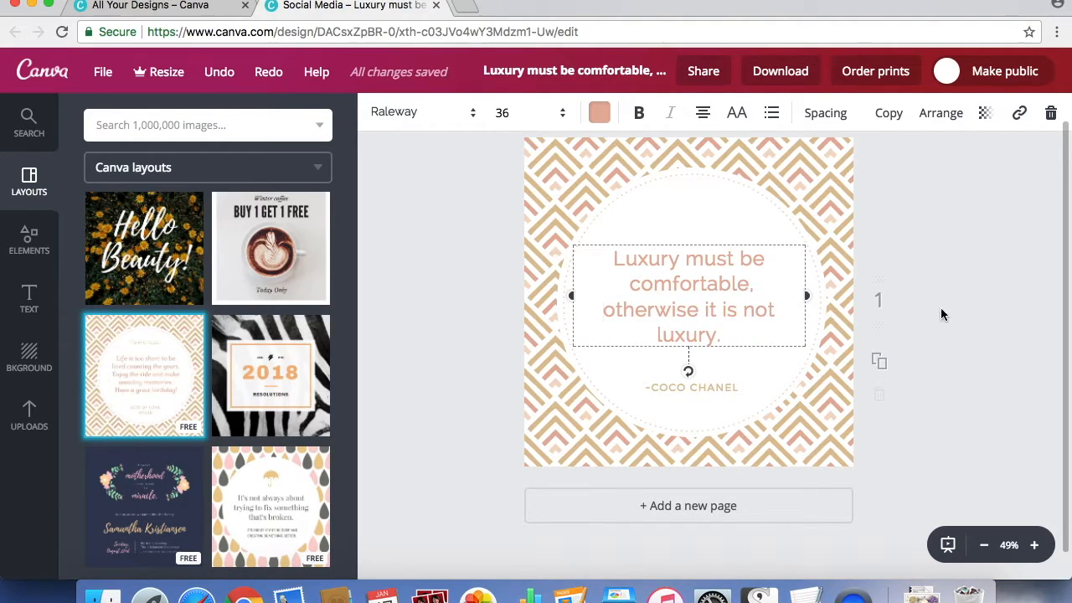
click(1008, 307)
Set the font size of the Coco Chanel attribution to 28.
click(708, 388)
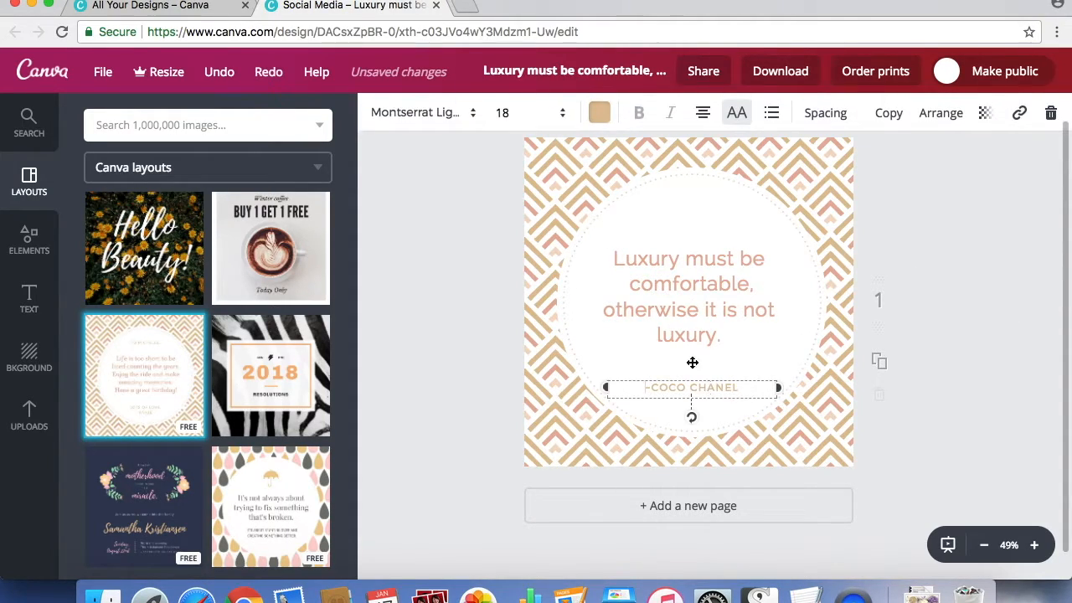
click(526, 117)
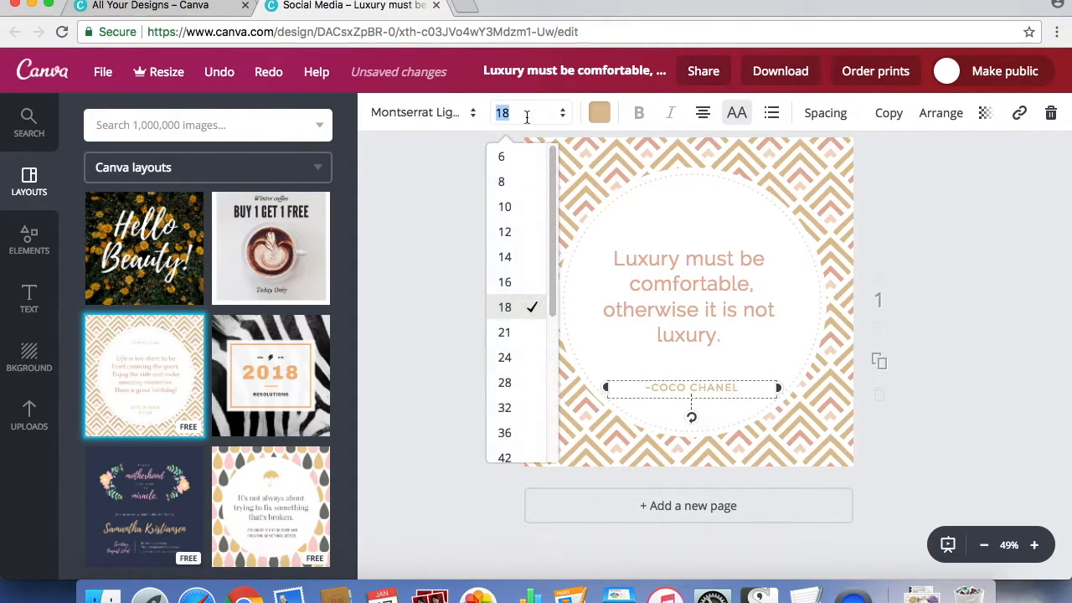
click(513, 383)
click(998, 302)
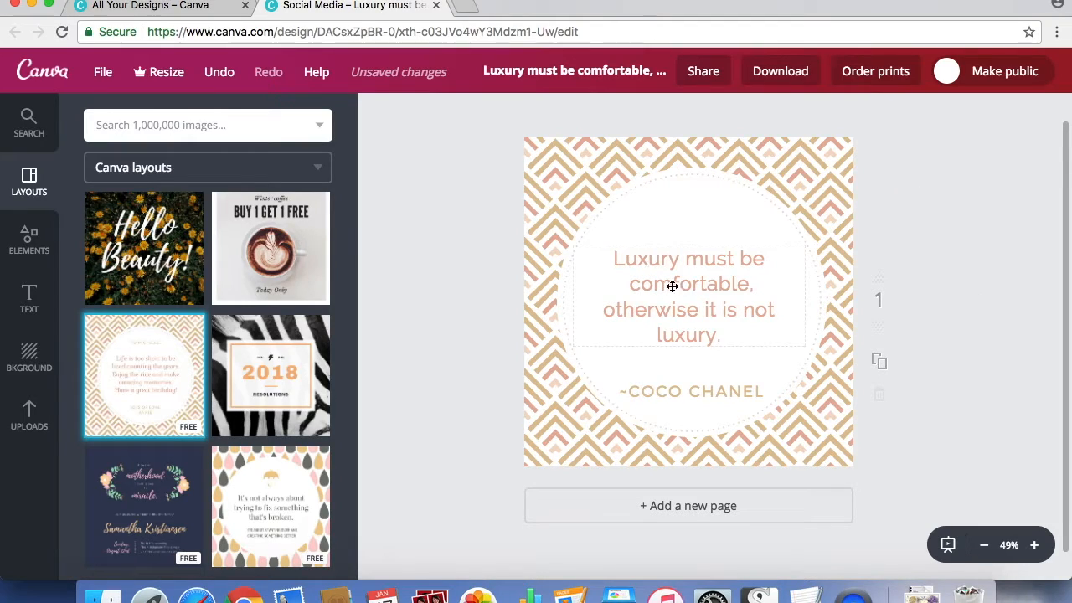
Move the quote to the upper edge of the circle, duplicate it, and place the copy directly below the original.
drag(701, 288, 699, 214)
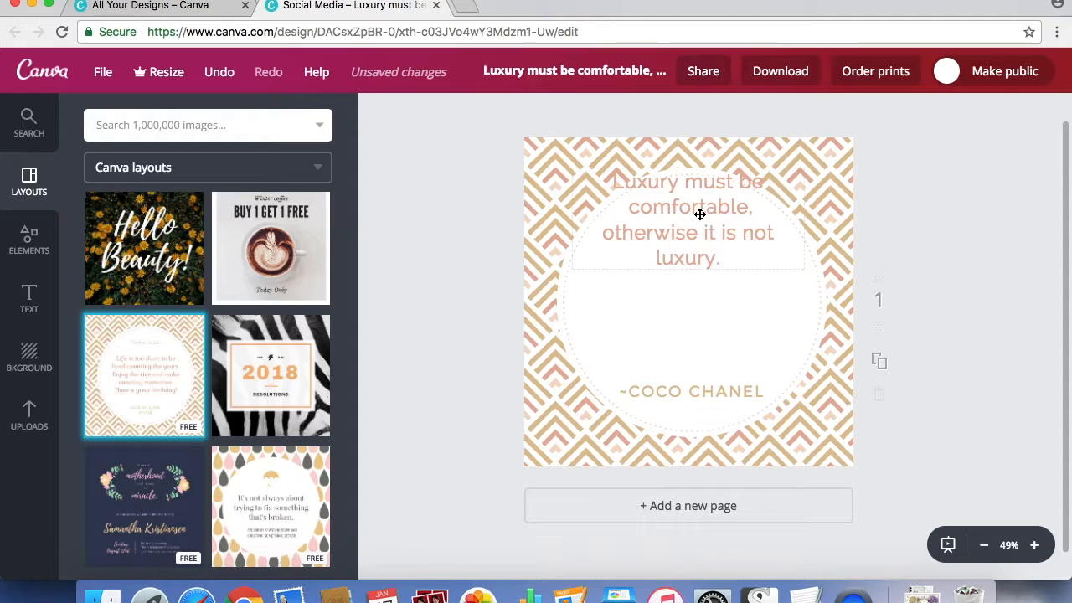
click(699, 214)
click(889, 116)
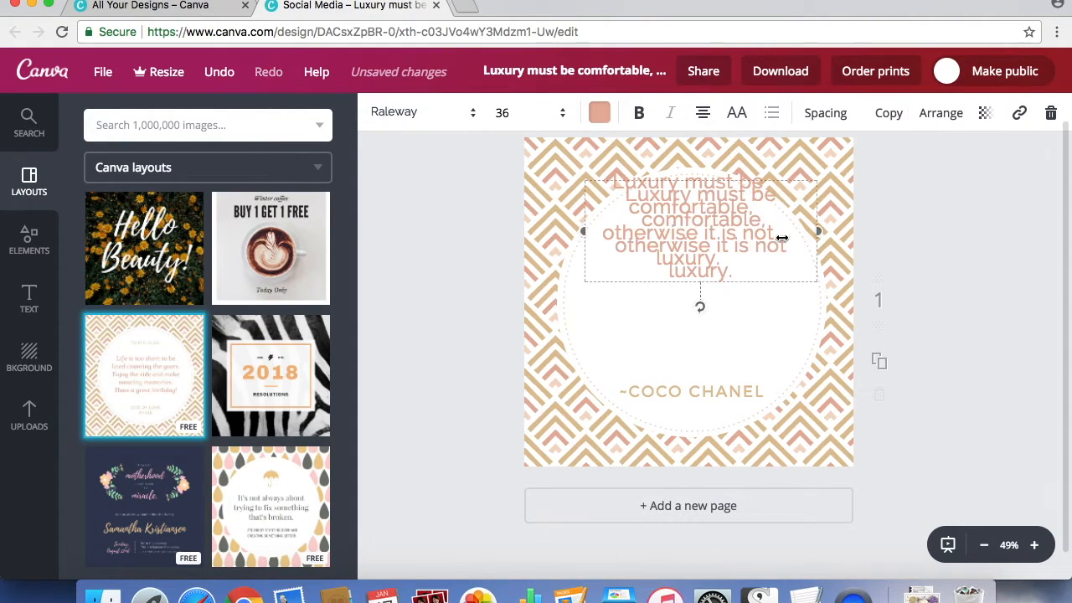
drag(730, 237, 735, 325)
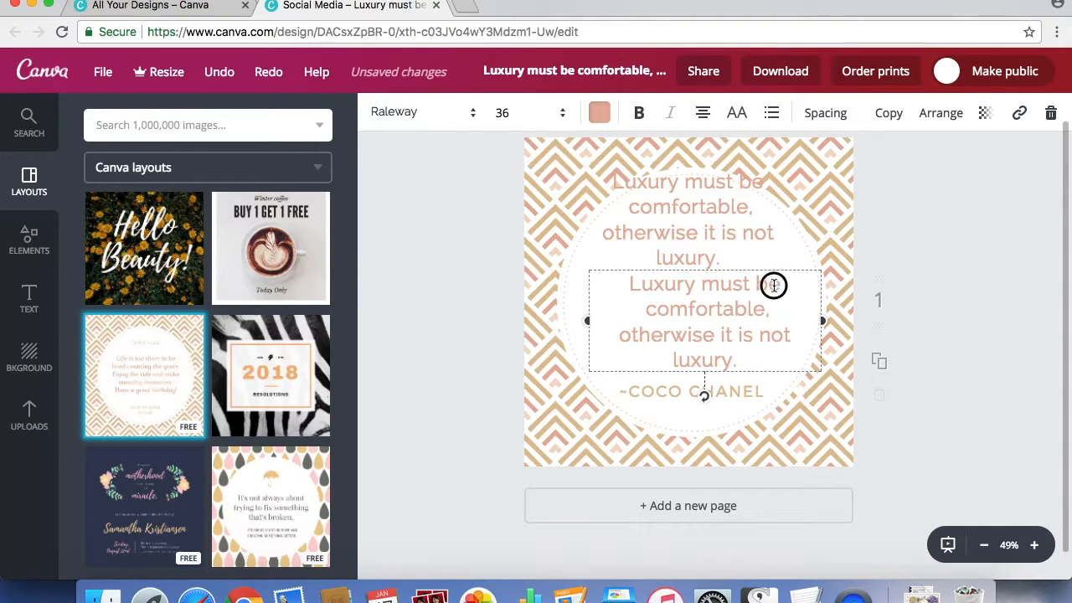
Cut the duplicated quote down to the single word "comfortable" and move it aside to the right edge of the design.
drag(773, 286, 617, 280)
key(BackSpace)
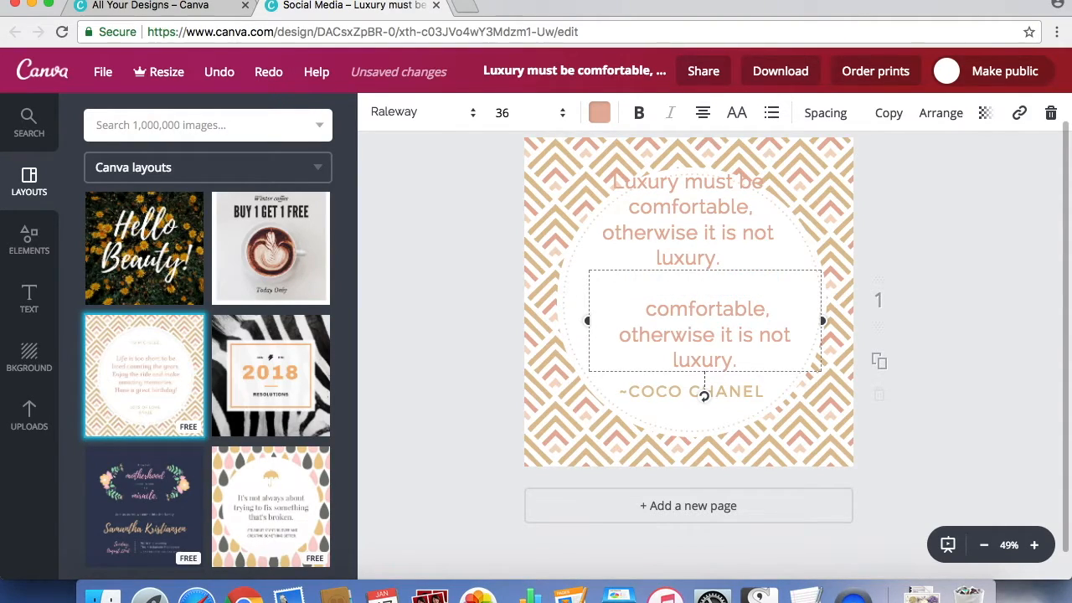
key(Delete)
key(Delete)
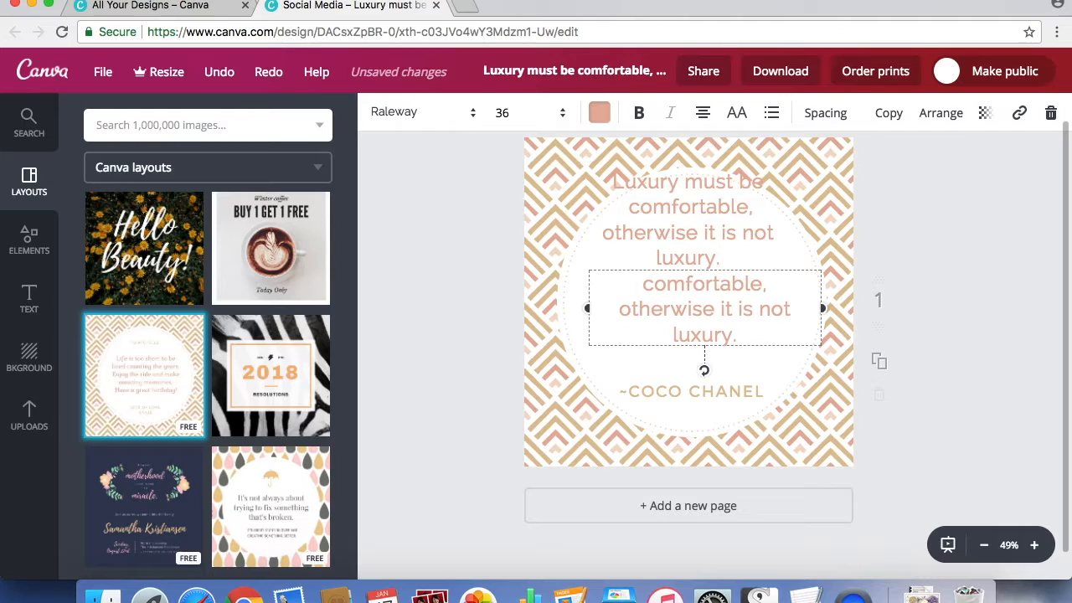
drag(763, 285, 768, 338)
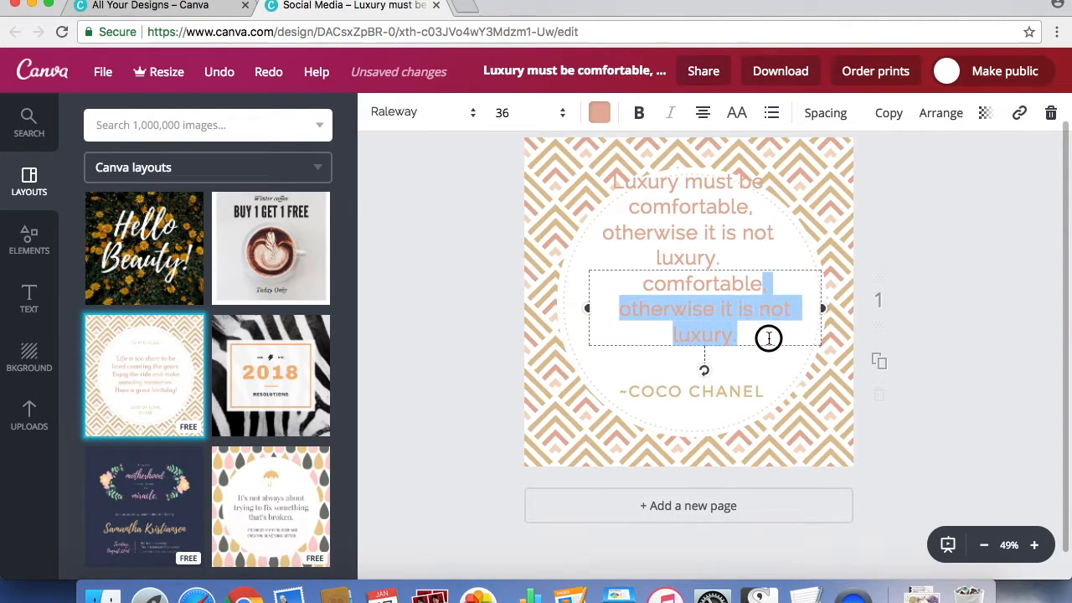
key(BackSpace)
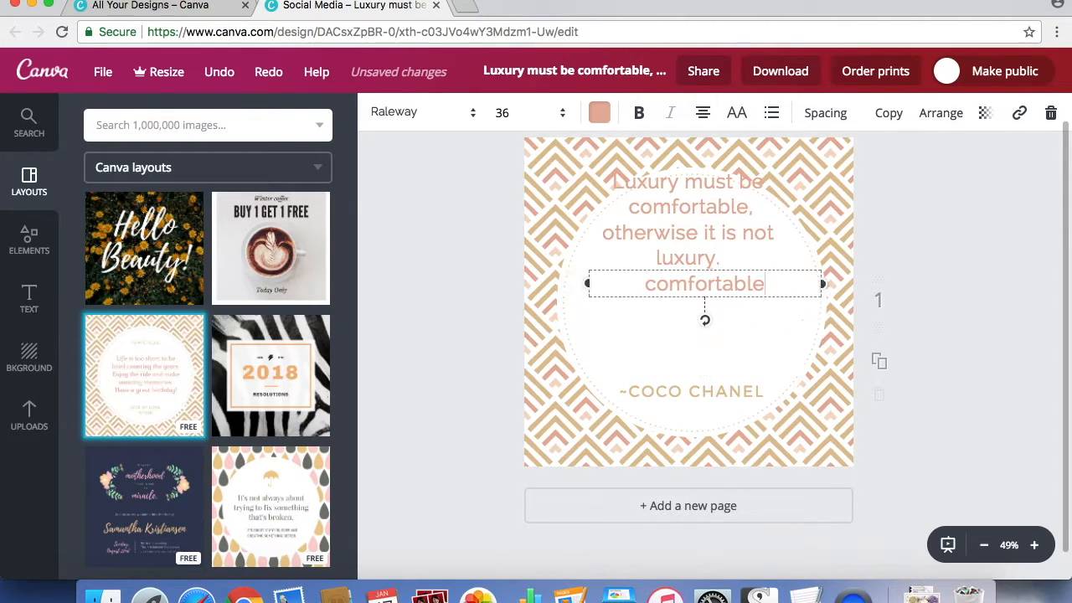
click(968, 337)
drag(738, 290, 832, 285)
Duplicate the full quote again and place the copy in the lower part of the circle.
click(720, 210)
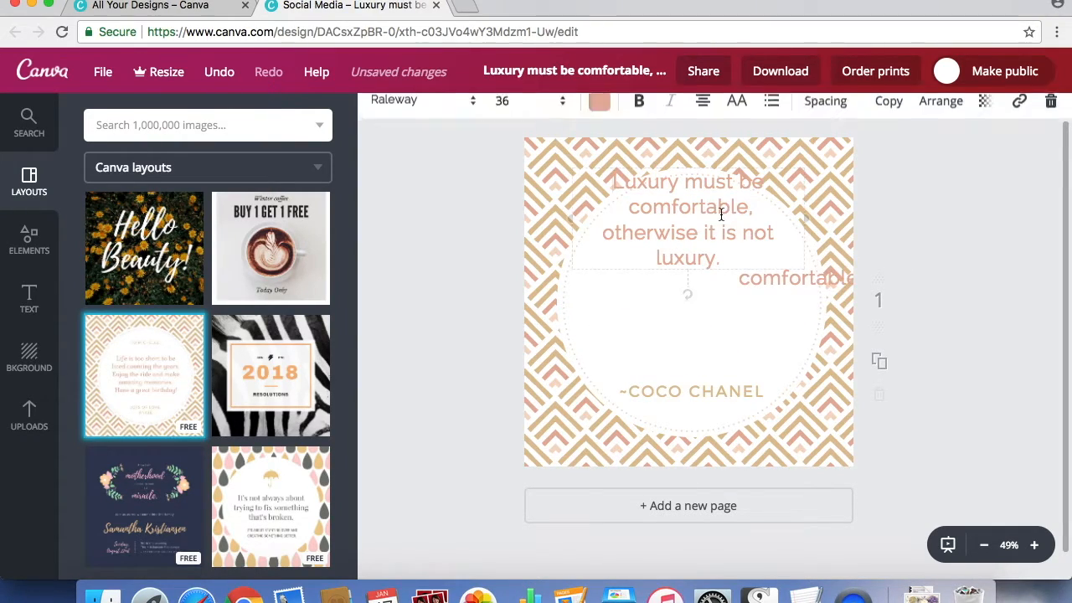
click(890, 113)
drag(670, 232, 670, 398)
Trim the upper quote to "Luxury must be" and arrange it inside the circle with "comfortable" centered beneath it.
click(722, 221)
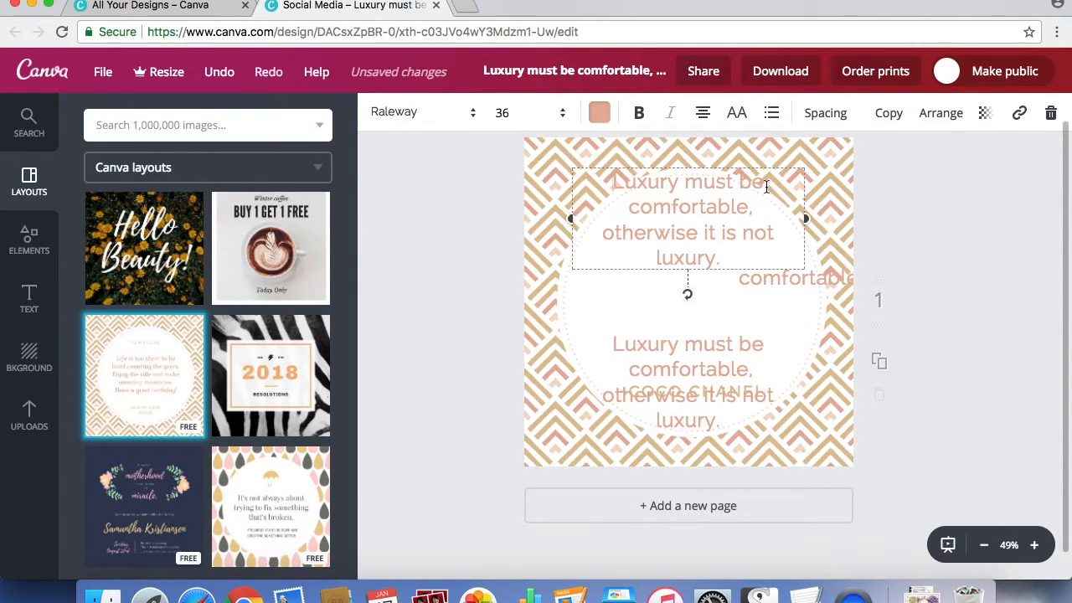
drag(761, 182, 761, 249)
key(BackSpace)
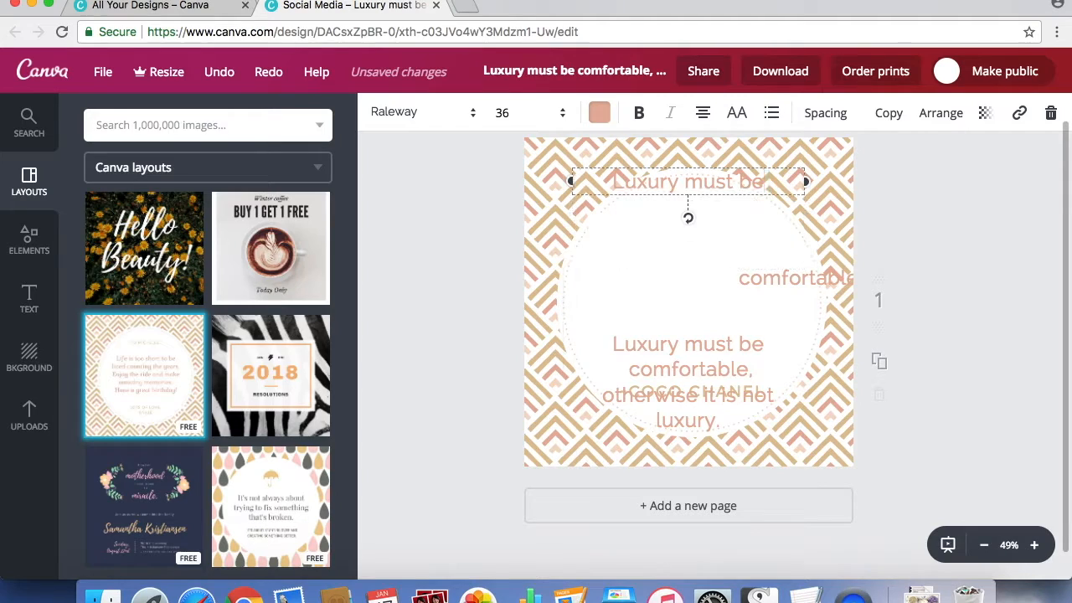
drag(706, 186, 706, 225)
click(724, 220)
drag(768, 267, 659, 276)
Trim the lower copy to "otherwise it is not luxury." and move it up clear of the attribution.
click(682, 355)
drag(618, 342, 758, 364)
key(BackSpace)
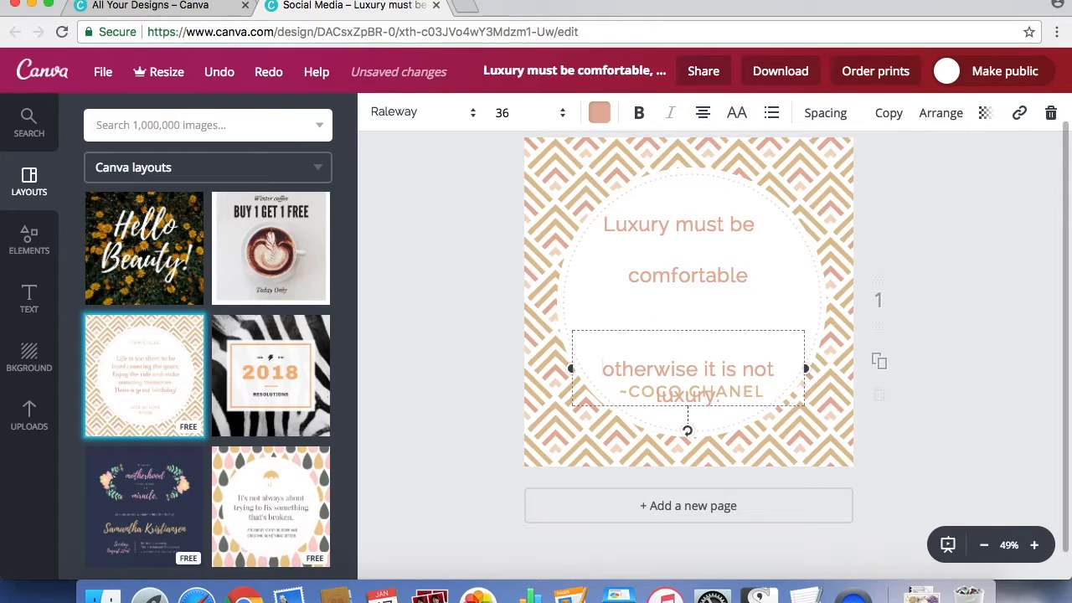
key(BackSpace)
click(973, 386)
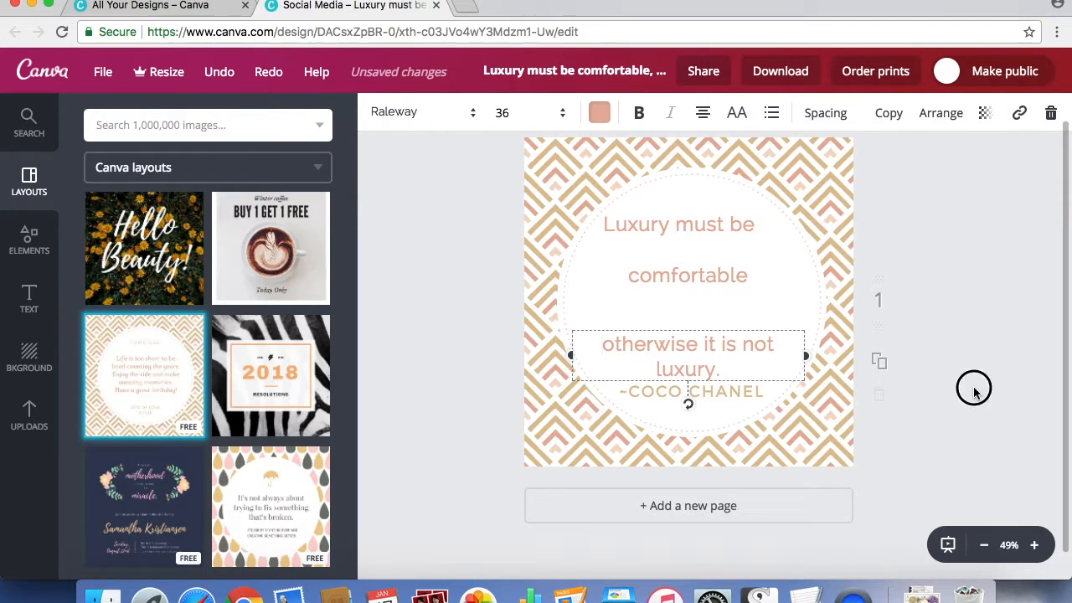
drag(723, 346, 724, 332)
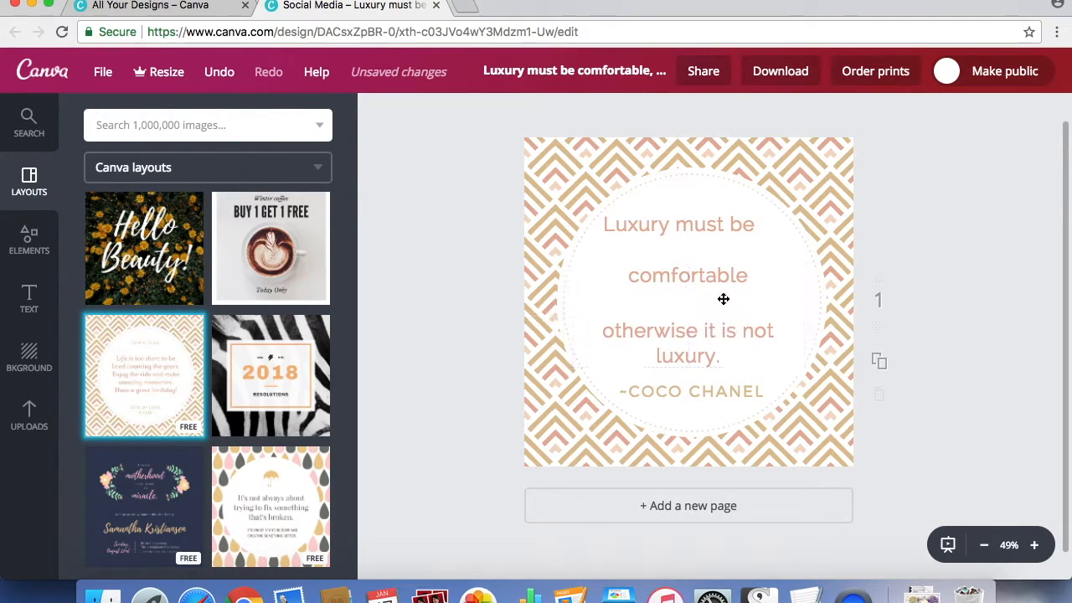
Change the word "comfortable" to the Parisienne font at size 56.
click(708, 277)
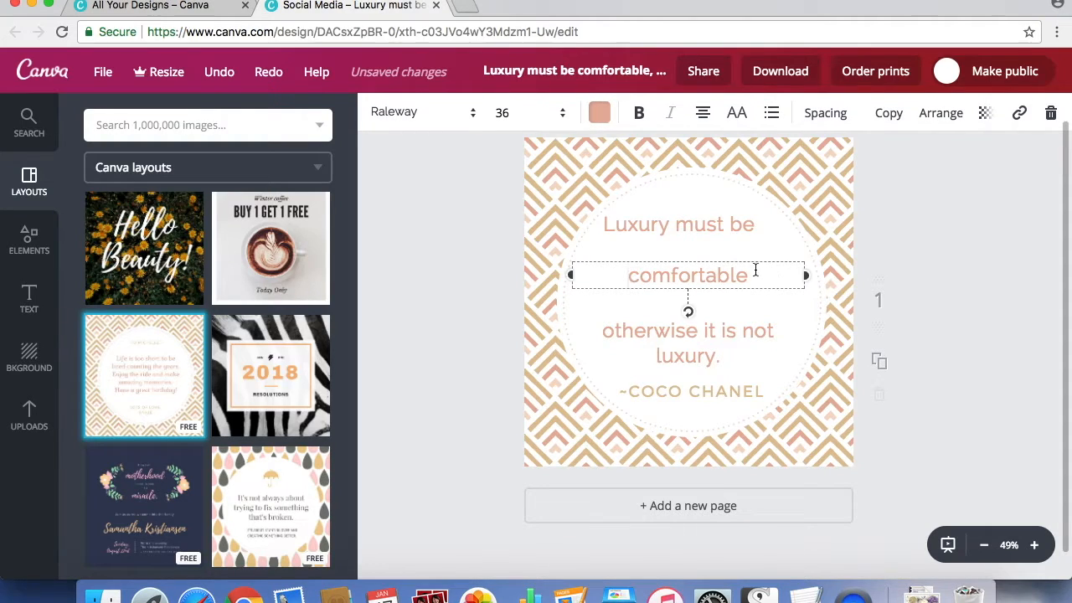
click(409, 116)
drag(661, 150, 661, 316)
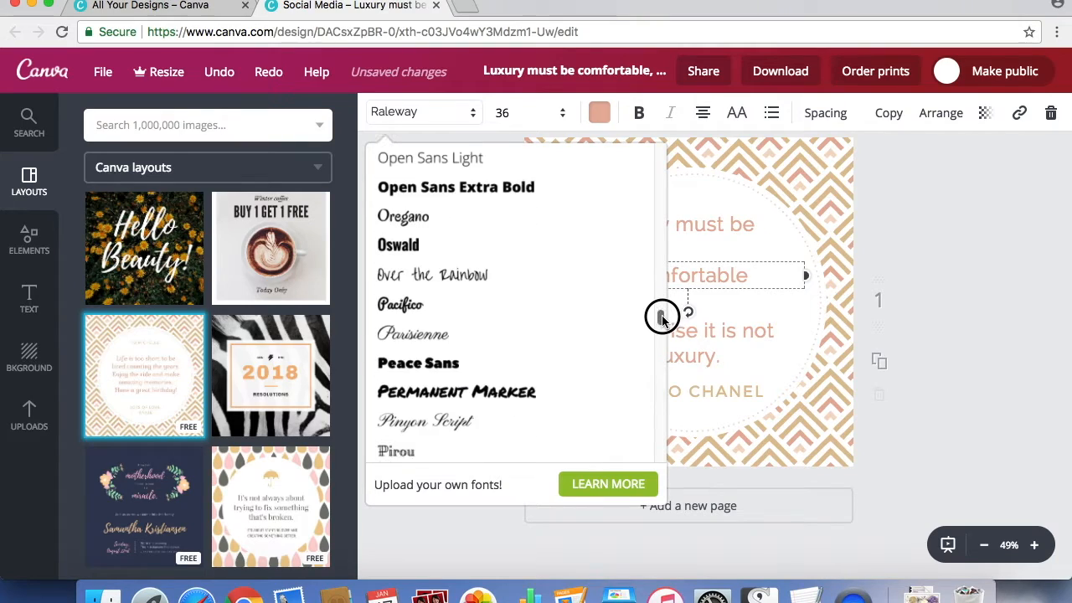
click(431, 335)
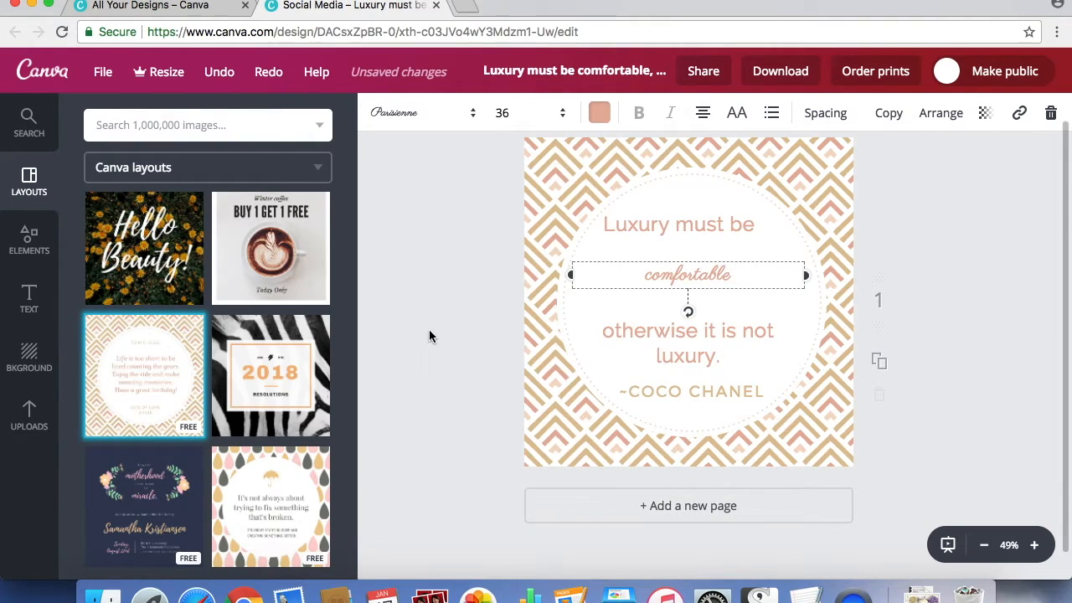
click(510, 114)
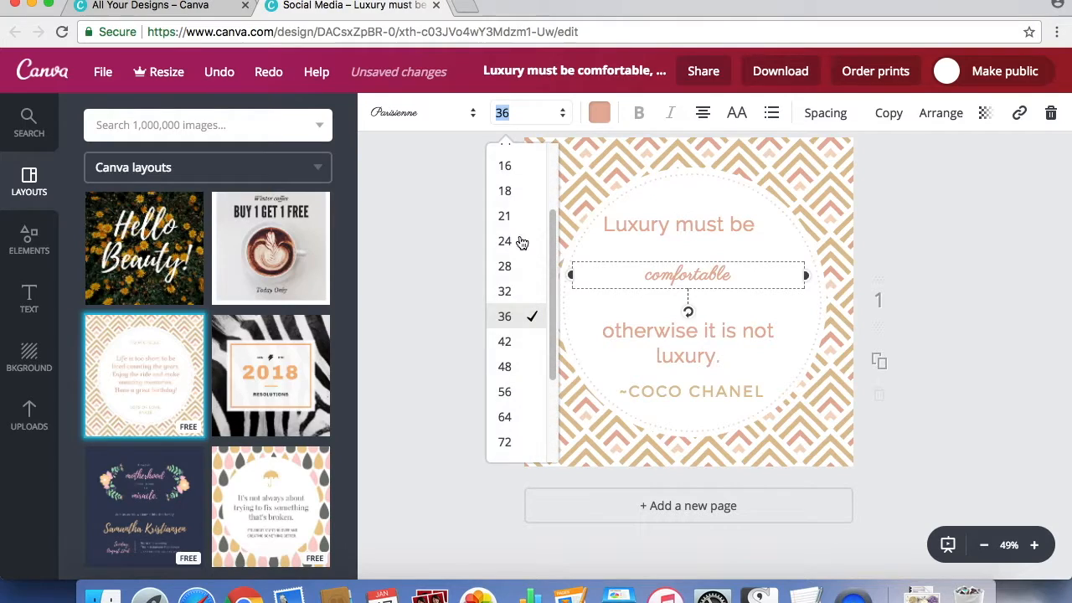
click(514, 369)
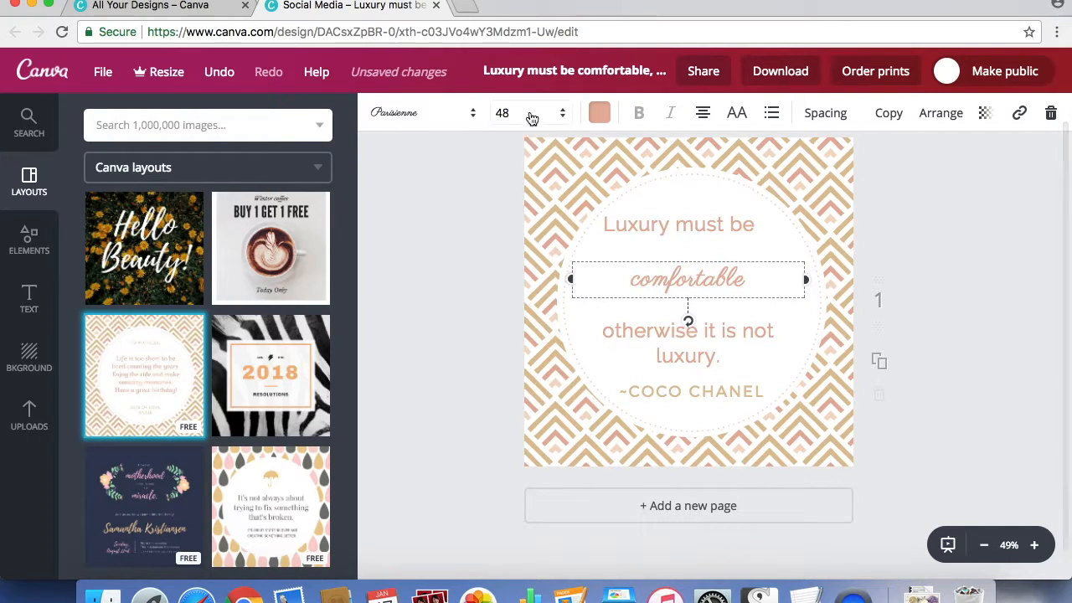
click(529, 114)
click(511, 392)
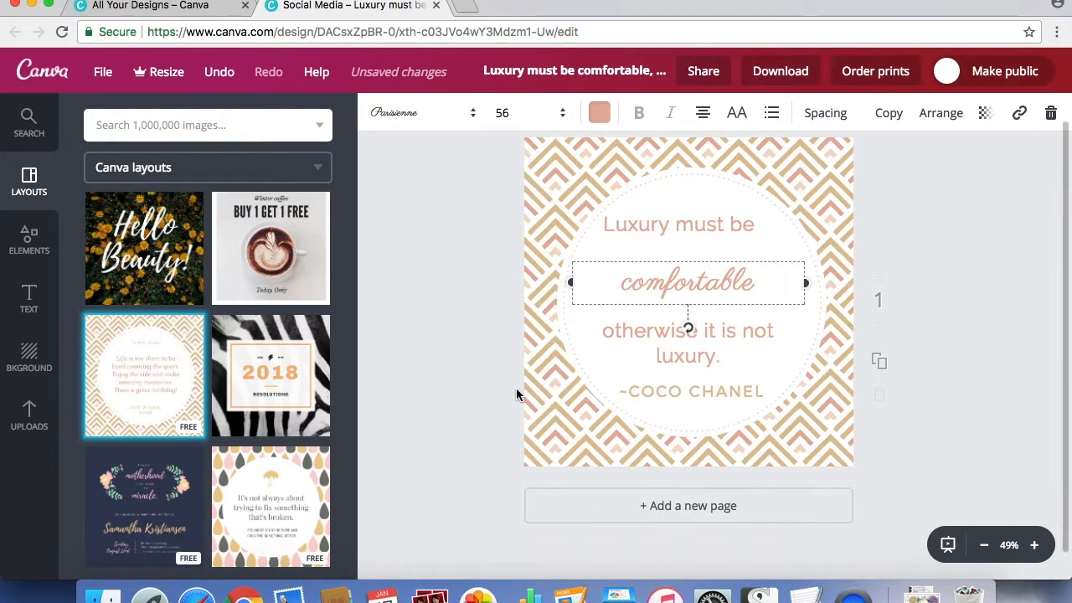
click(1048, 277)
Center "Luxury must be" and tighten the vertical spacing between the three parts of the quote.
mouse_move(730, 237)
mouse_down()
mouse_move(732, 226)
mouse_move(723, 237)
mouse_move(737, 239)
mouse_up()
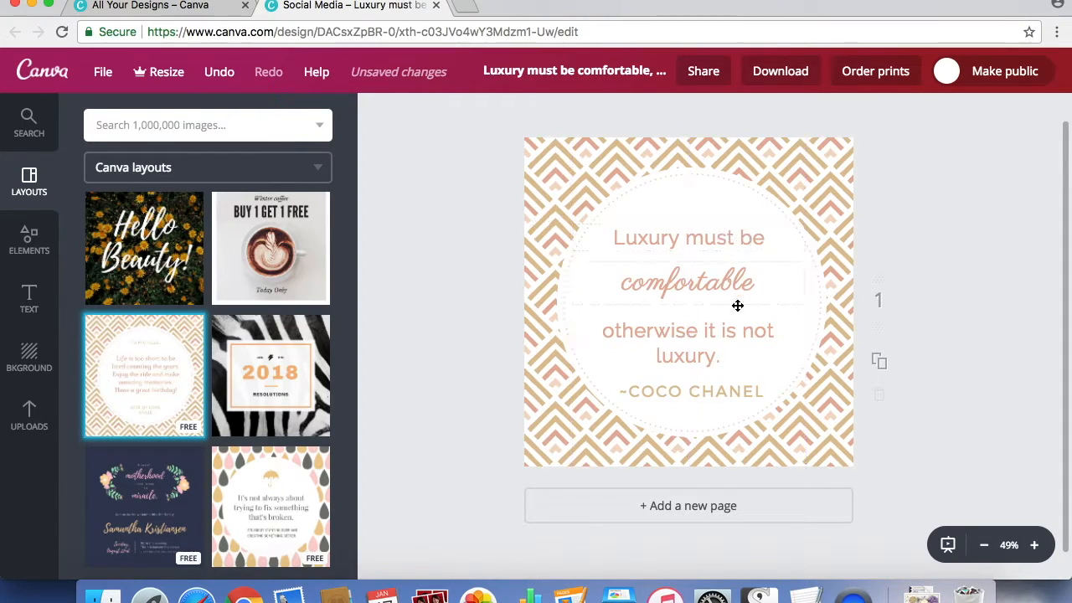
mouse_move(729, 297)
mouse_down()
mouse_move(728, 280)
mouse_move(729, 289)
mouse_up()
drag(722, 339, 721, 321)
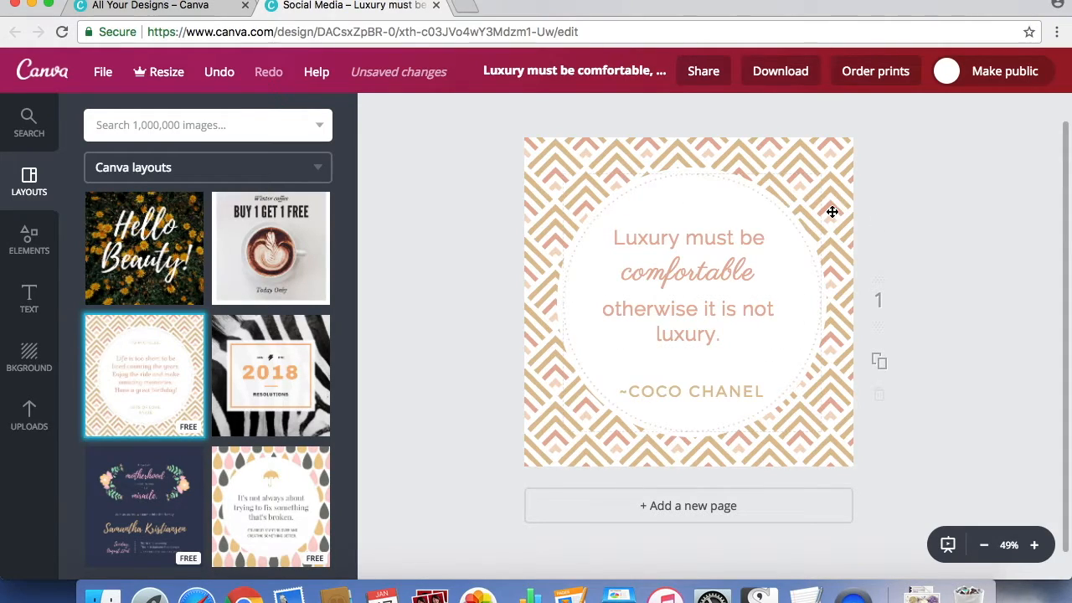
Recolor the tan chevrons of the background pattern to the custom coral pink ff6c82.
click(538, 149)
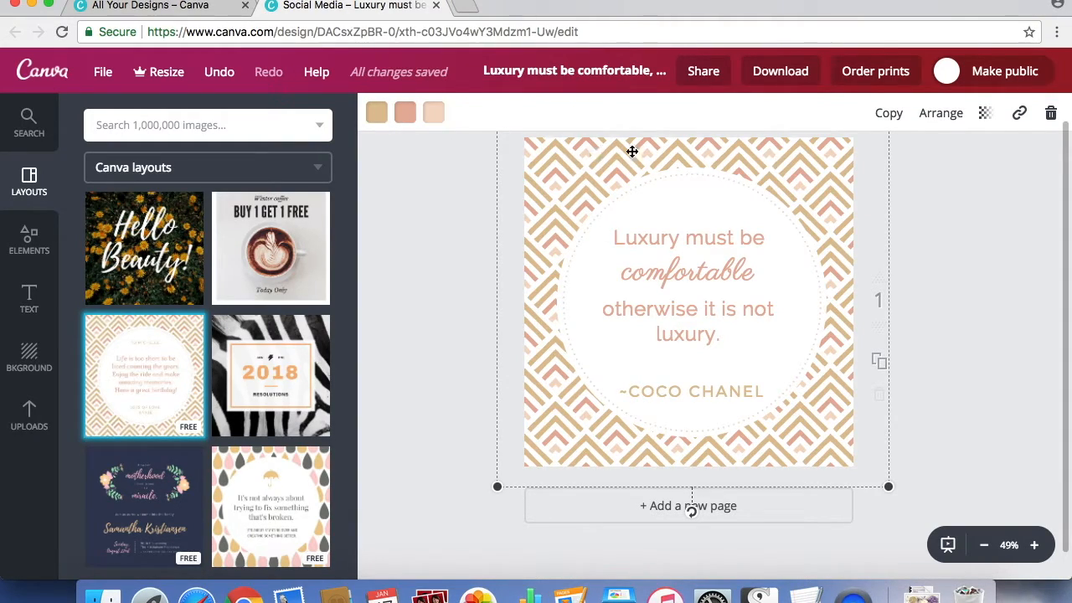
click(377, 114)
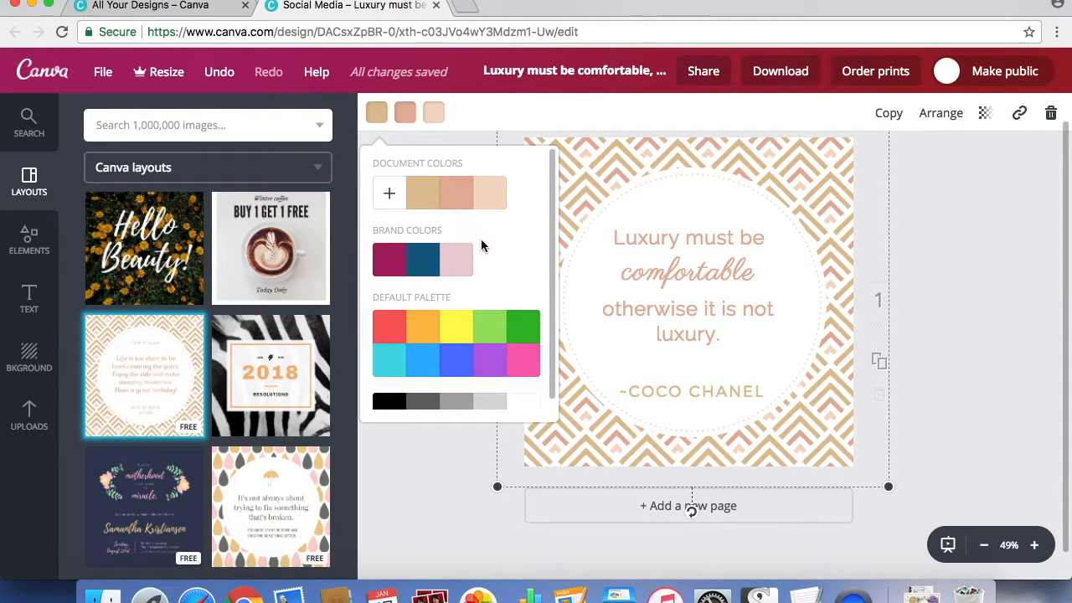
drag(551, 204, 550, 280)
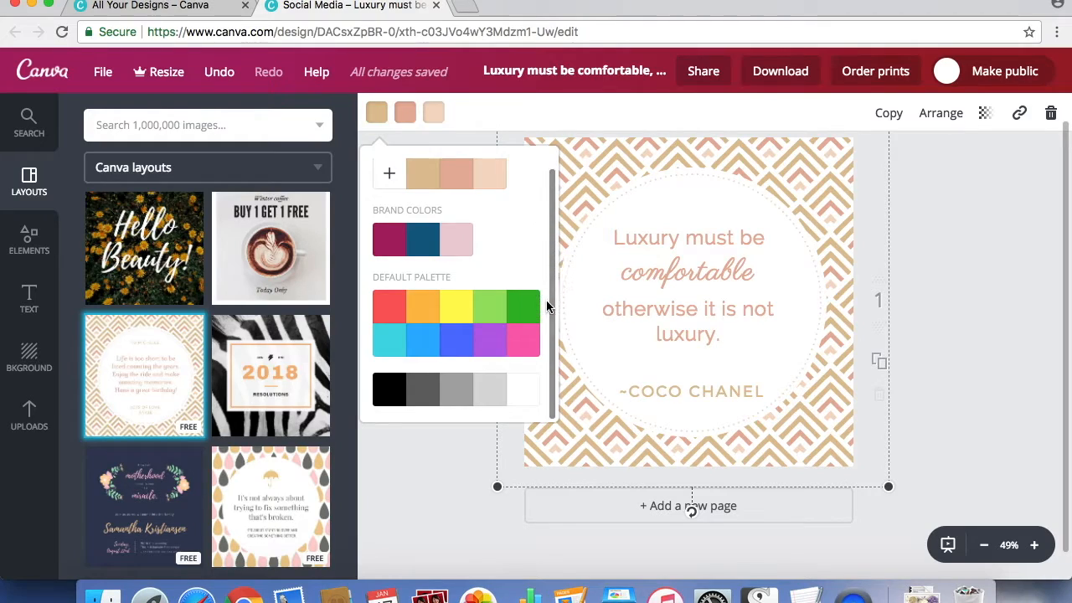
click(390, 314)
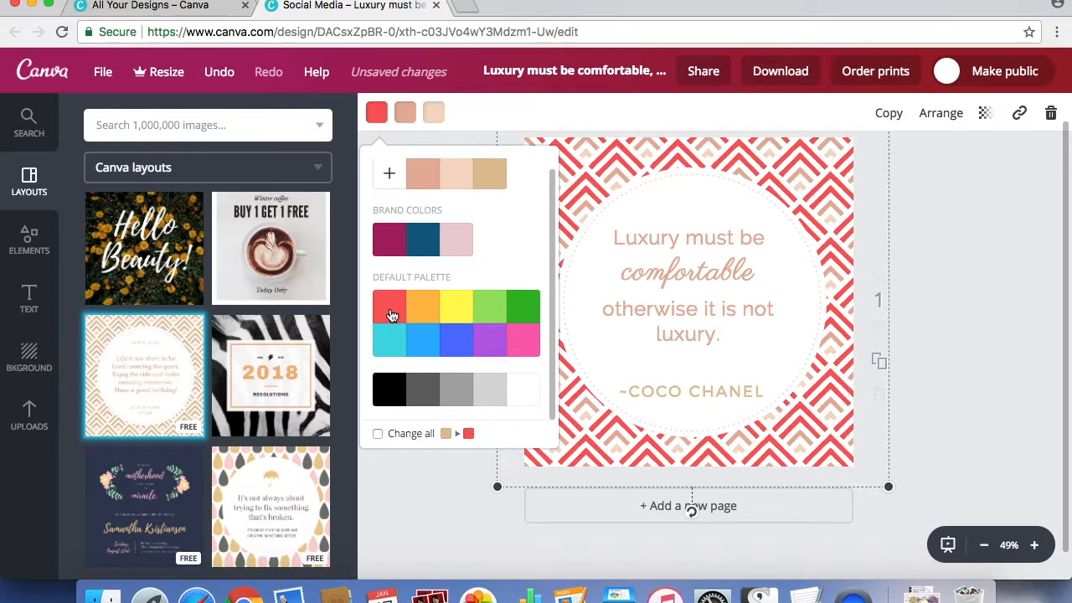
click(390, 176)
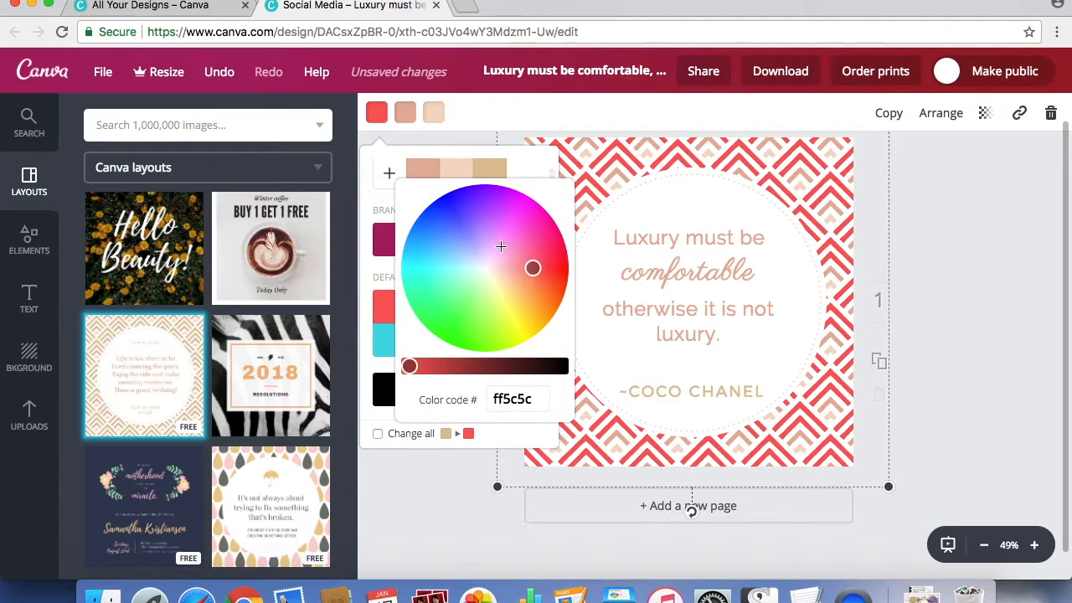
mouse_move(533, 267)
mouse_down()
mouse_move(457, 195)
mouse_move(428, 289)
mouse_move(523, 287)
mouse_move(438, 254)
mouse_move(478, 280)
mouse_move(536, 244)
mouse_move(514, 252)
mouse_move(528, 262)
mouse_up()
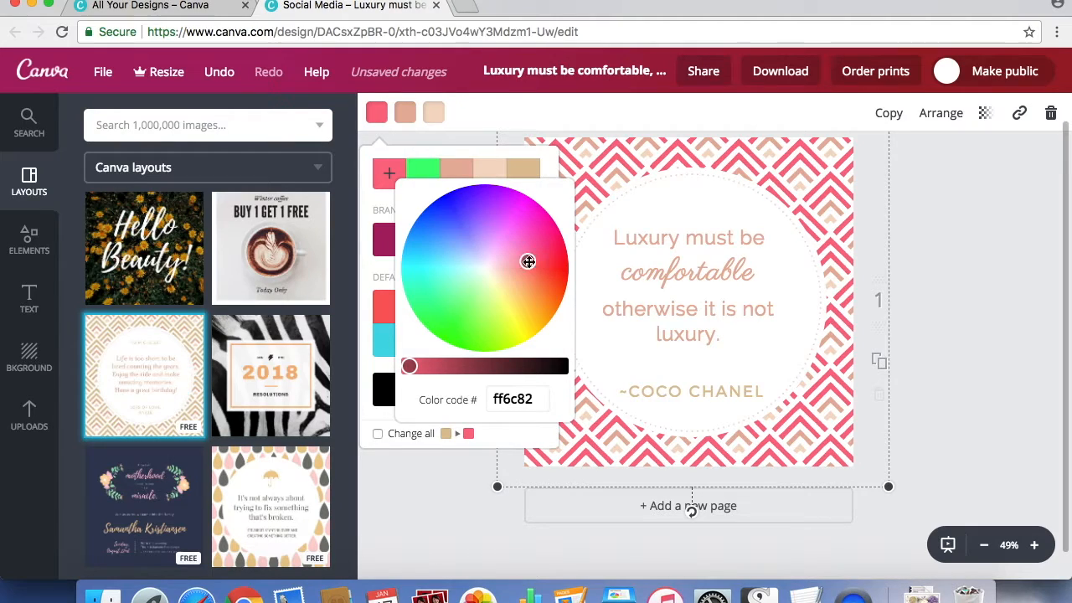
click(641, 115)
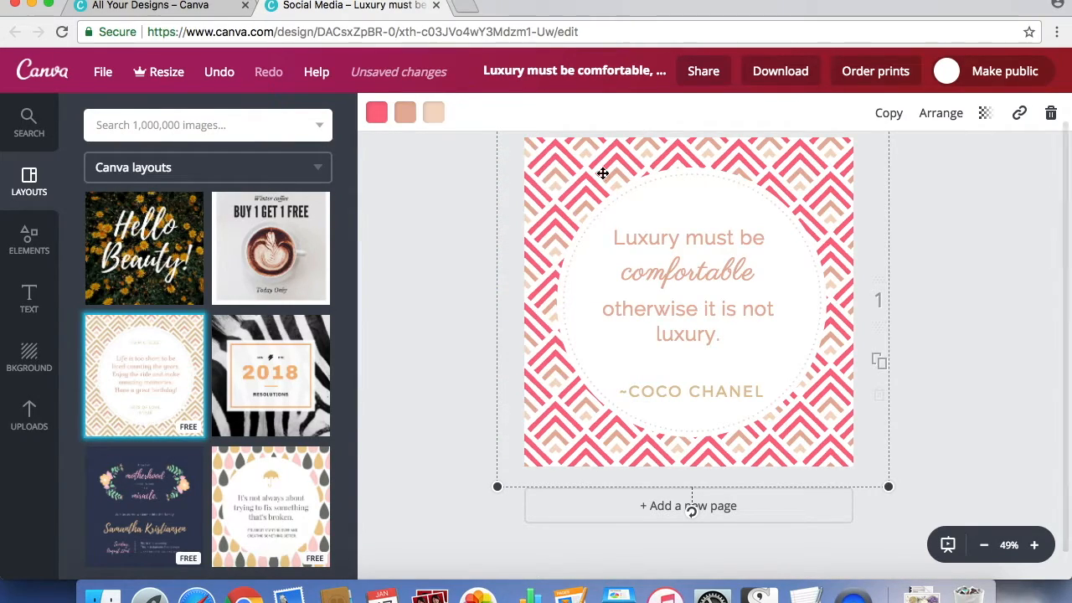
Recolor the dusty-rose chevrons of the background pattern to the custom light orange ffcc8a.
click(406, 115)
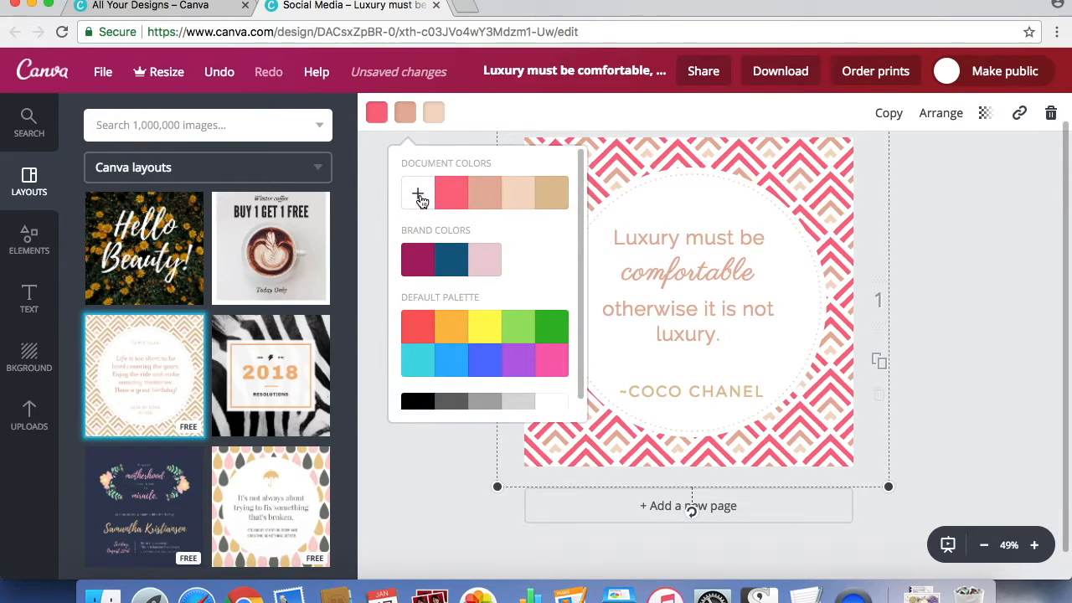
click(452, 336)
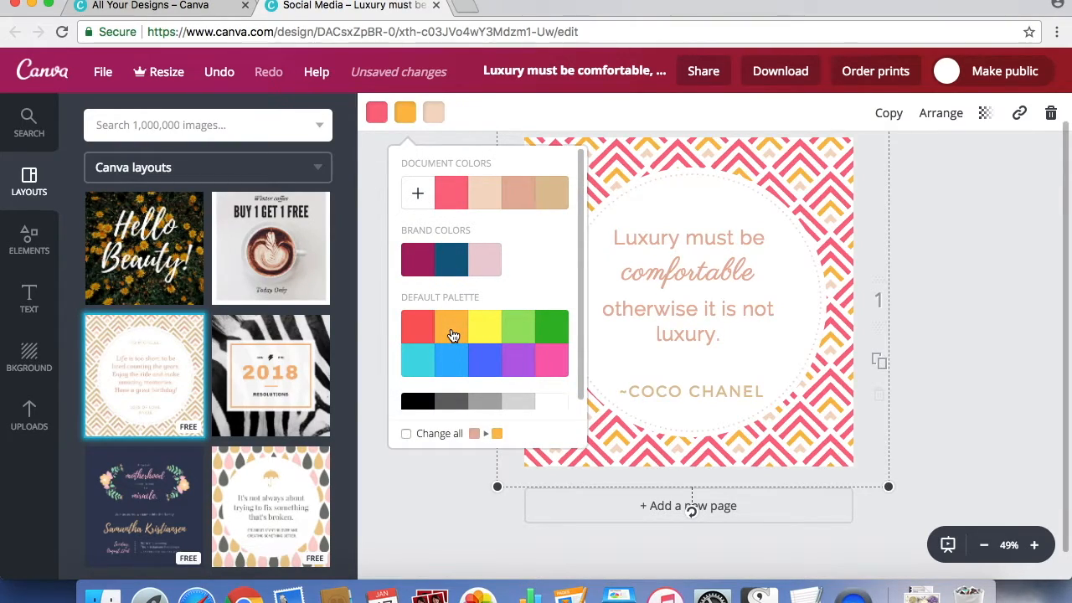
click(418, 195)
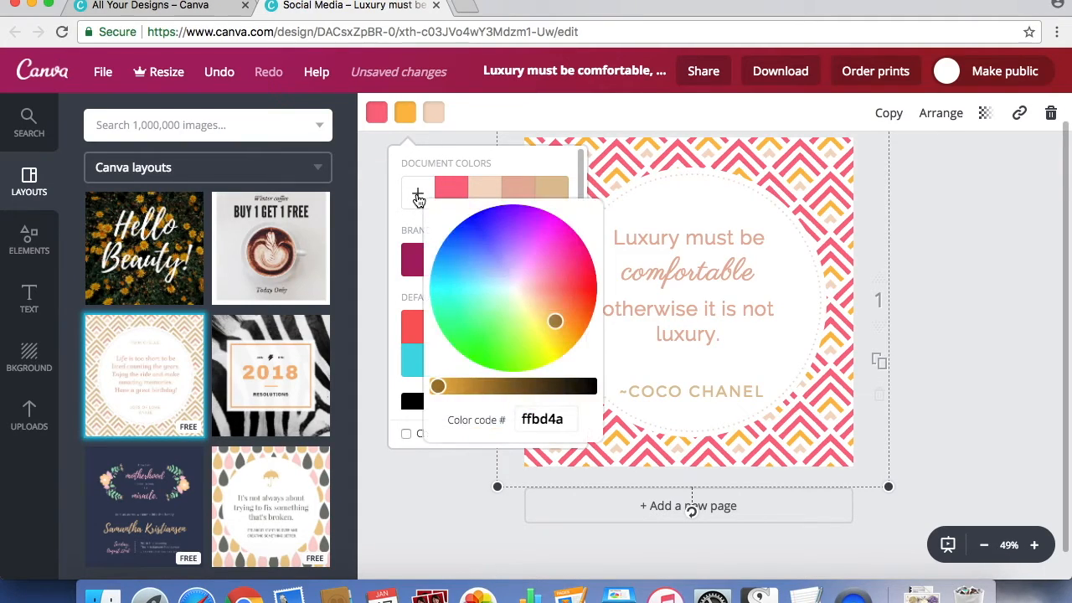
drag(546, 313, 542, 307)
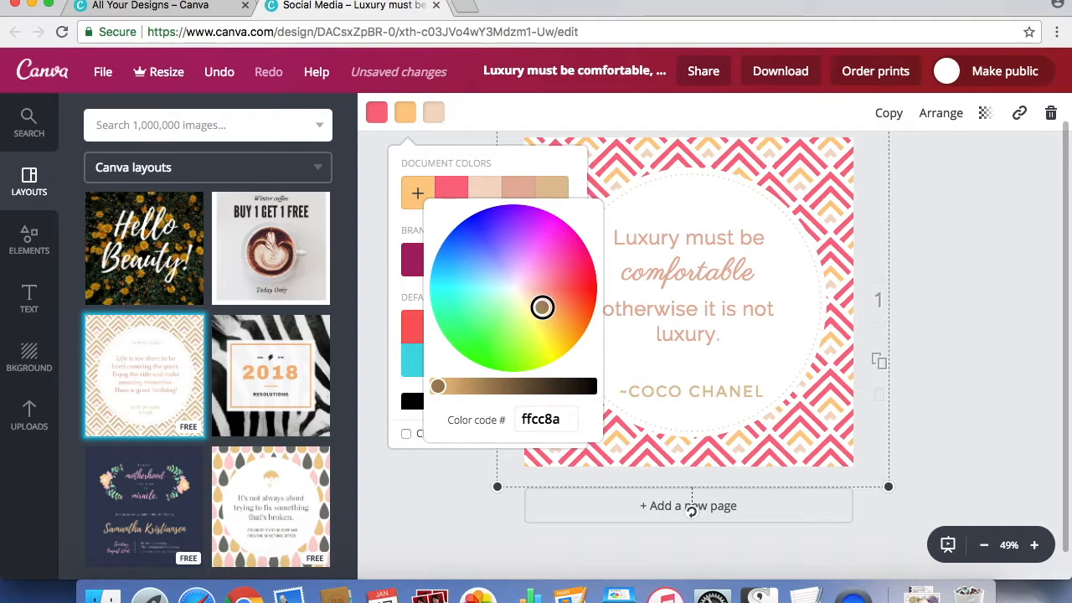
click(497, 109)
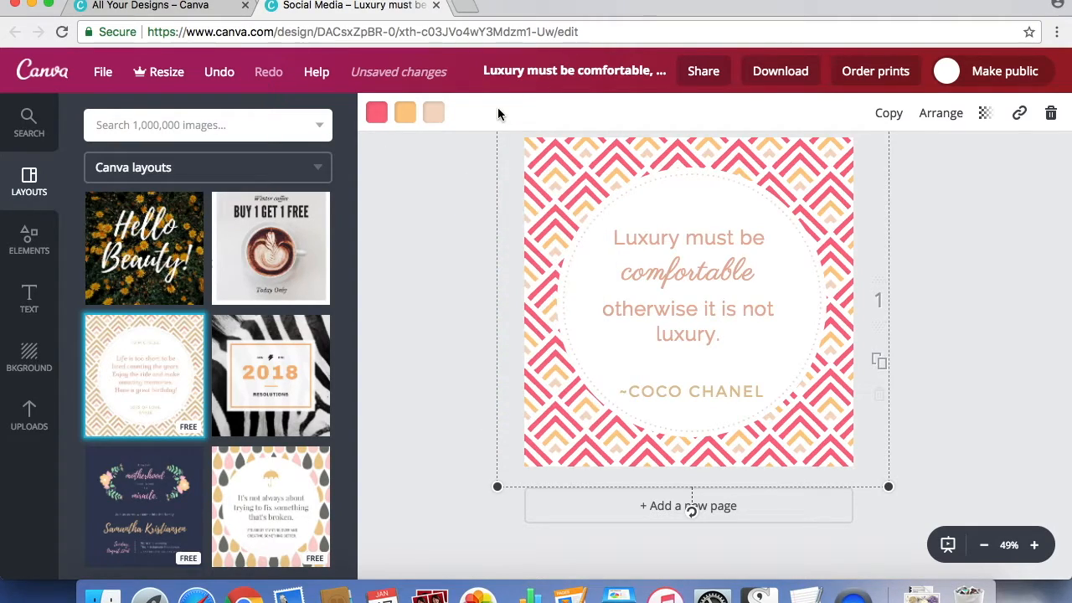
Recolor the pale peach chevrons of the background pattern to the custom orchid pink eba5d0.
click(436, 115)
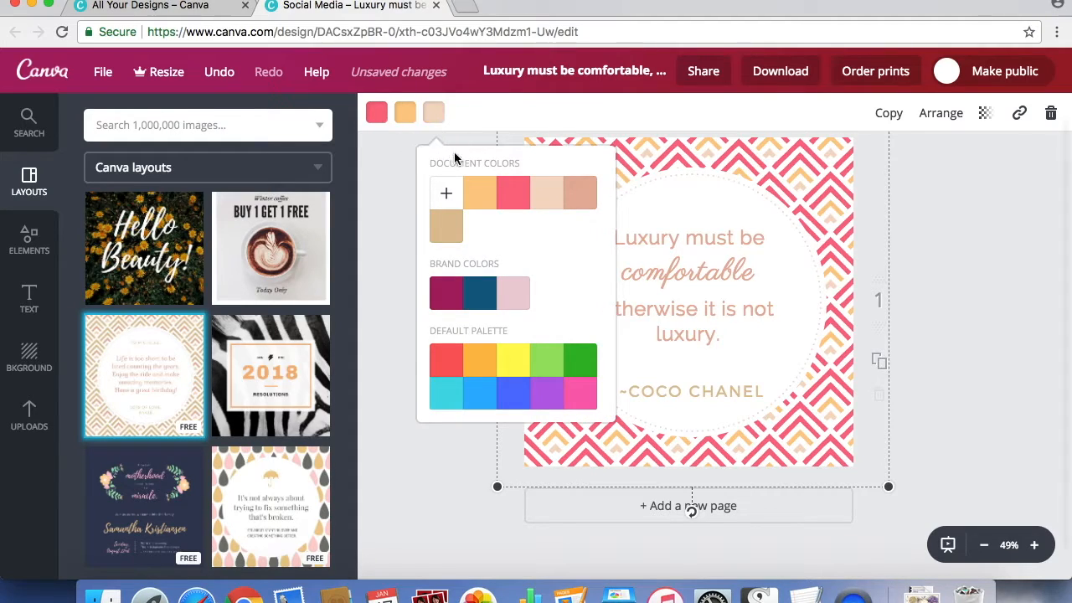
click(521, 300)
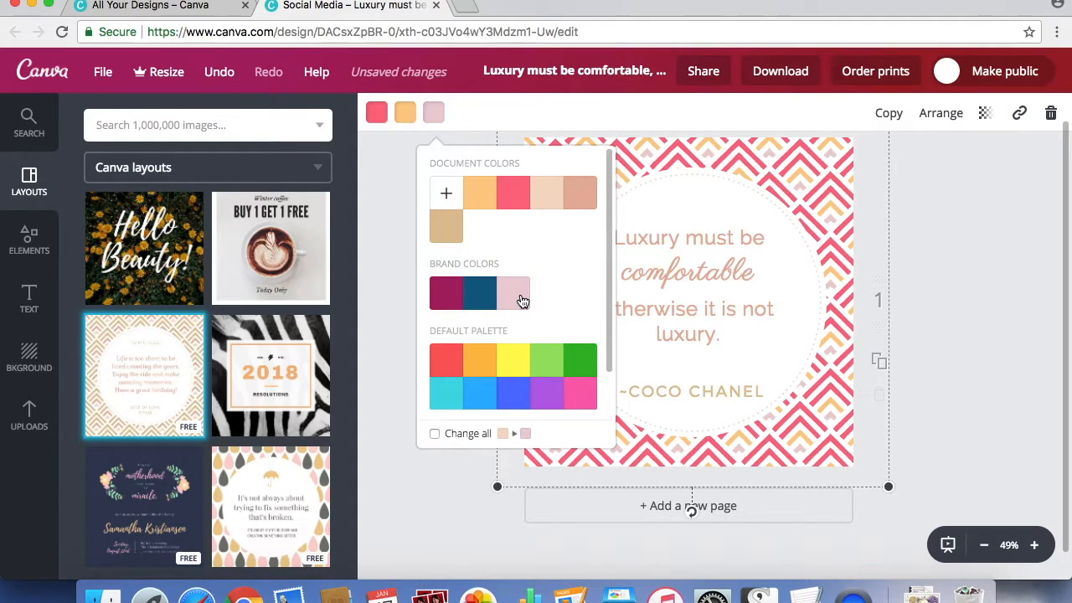
click(446, 194)
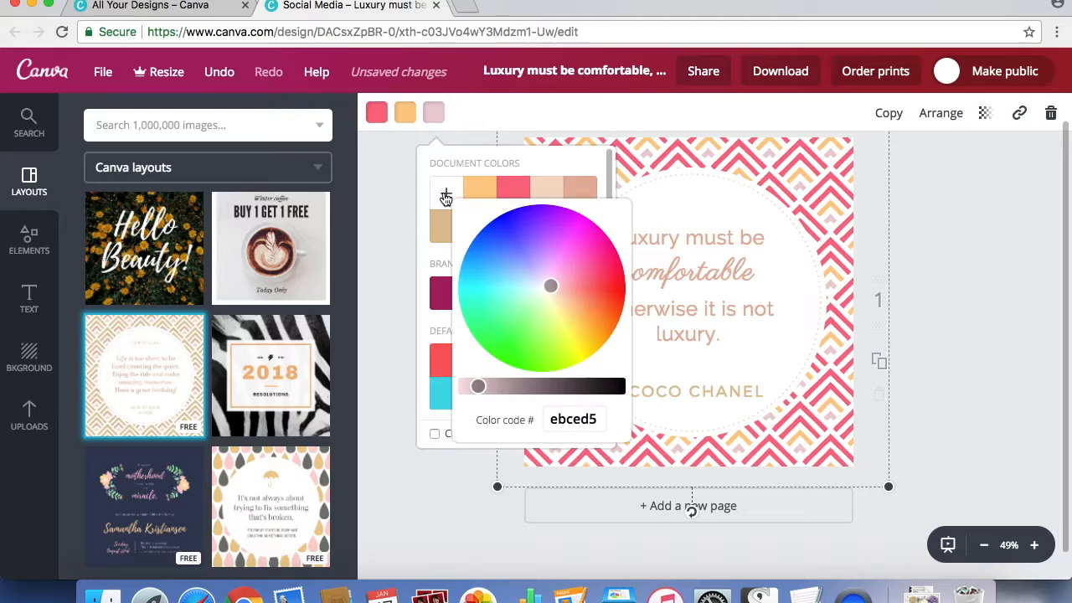
drag(557, 286, 561, 274)
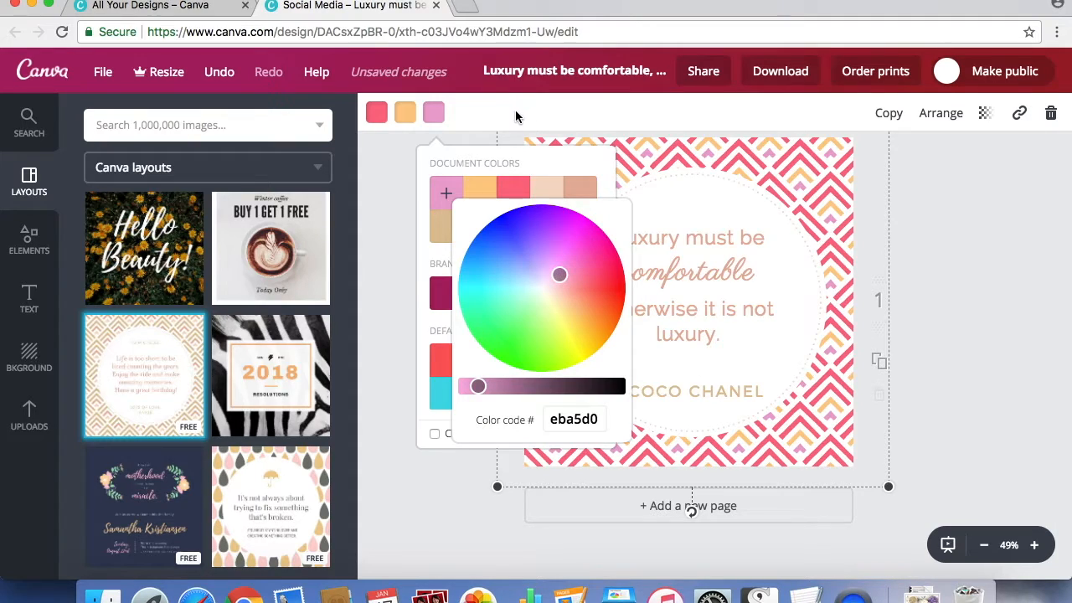
click(515, 109)
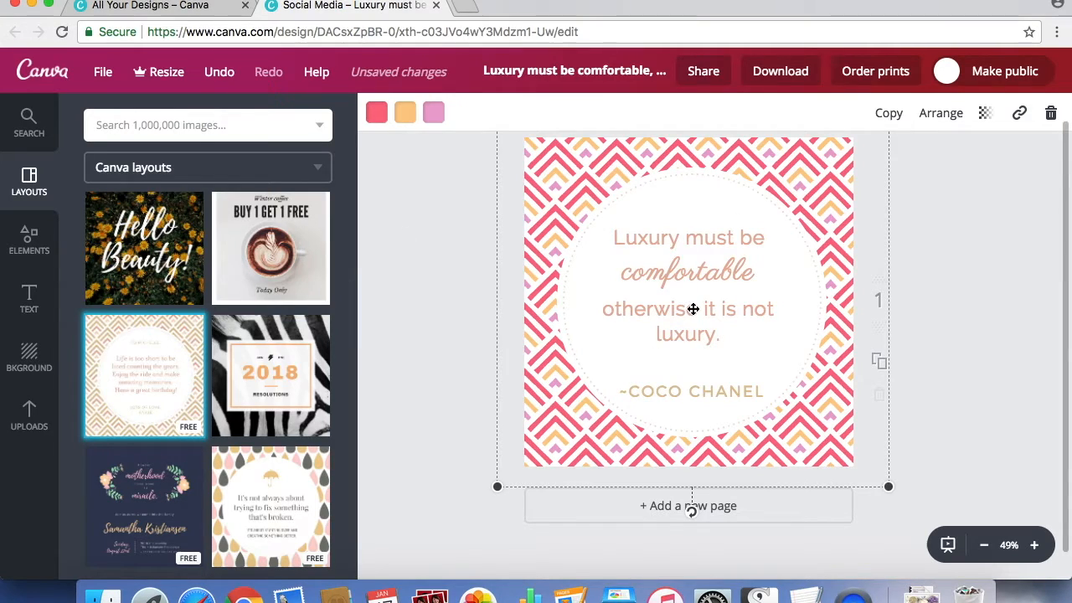
Color the "Luxury must be" and "otherwise it is not luxury." texts with the orchid pink document color.
click(718, 242)
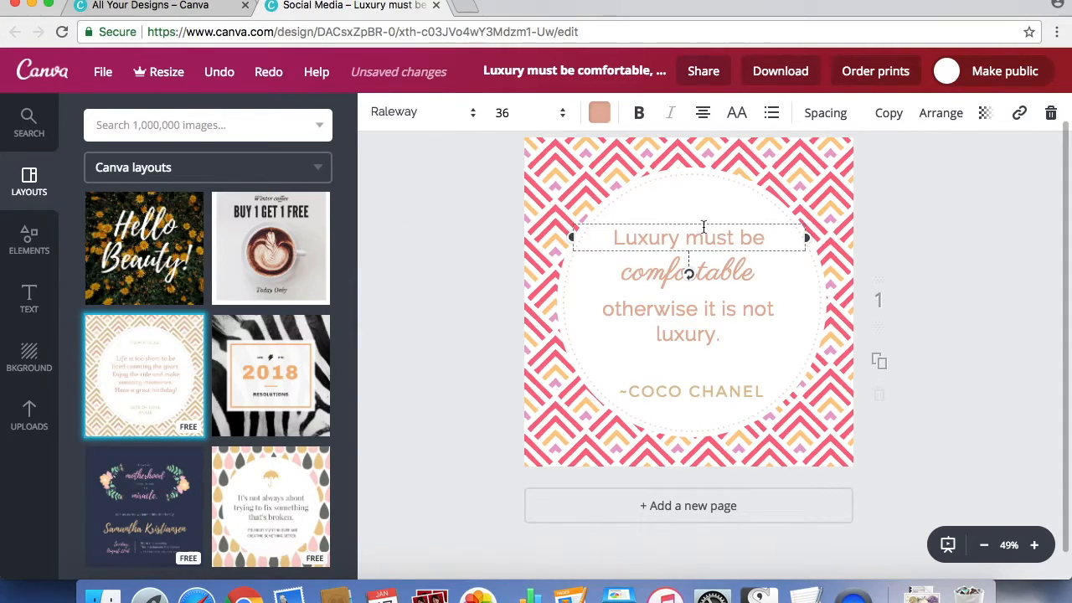
click(599, 113)
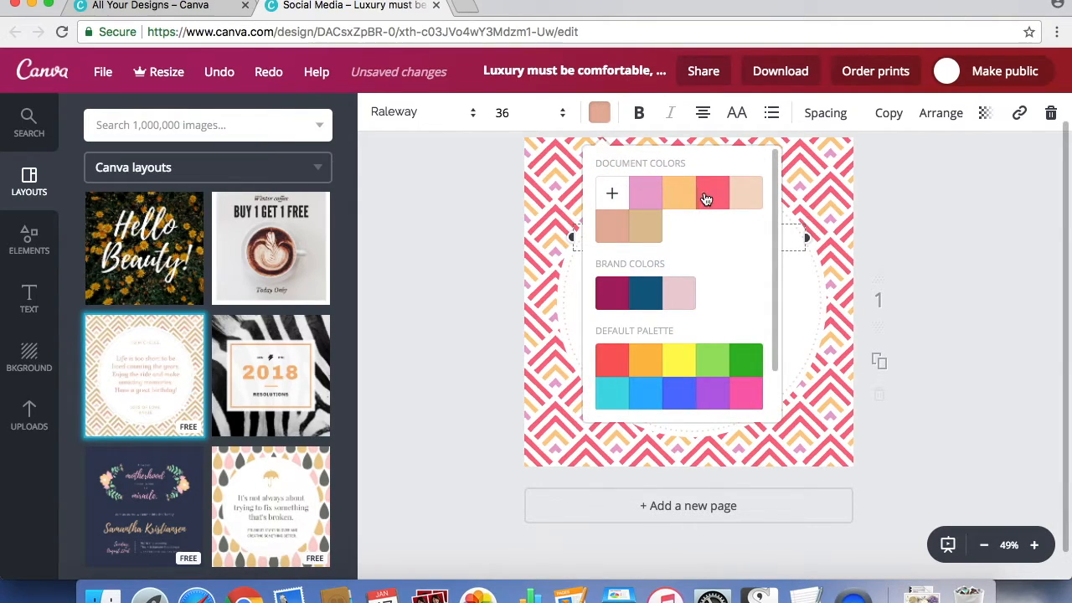
click(646, 193)
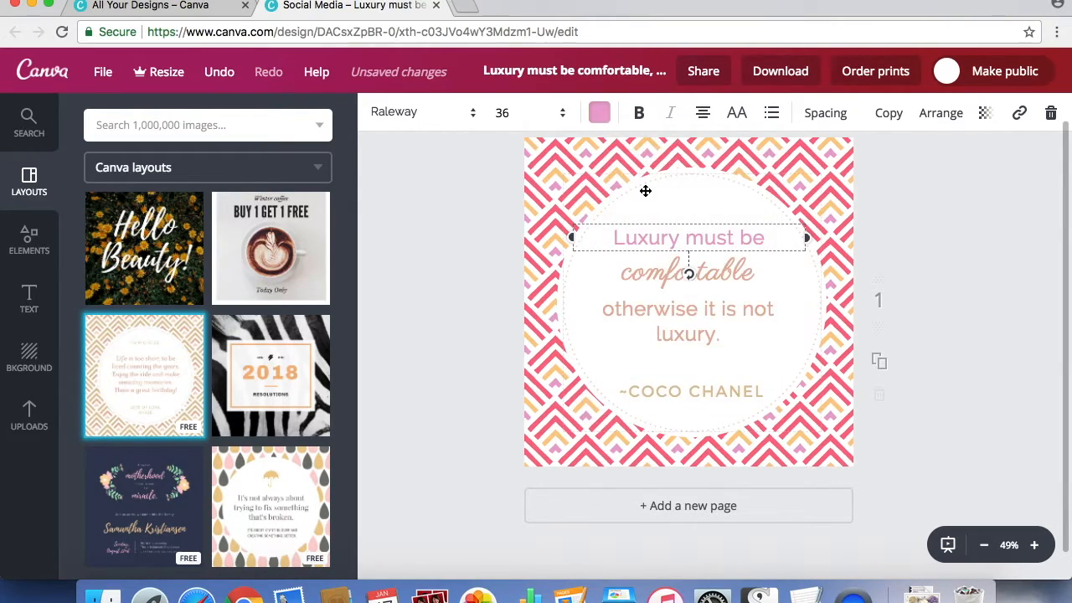
click(689, 316)
click(600, 113)
click(645, 193)
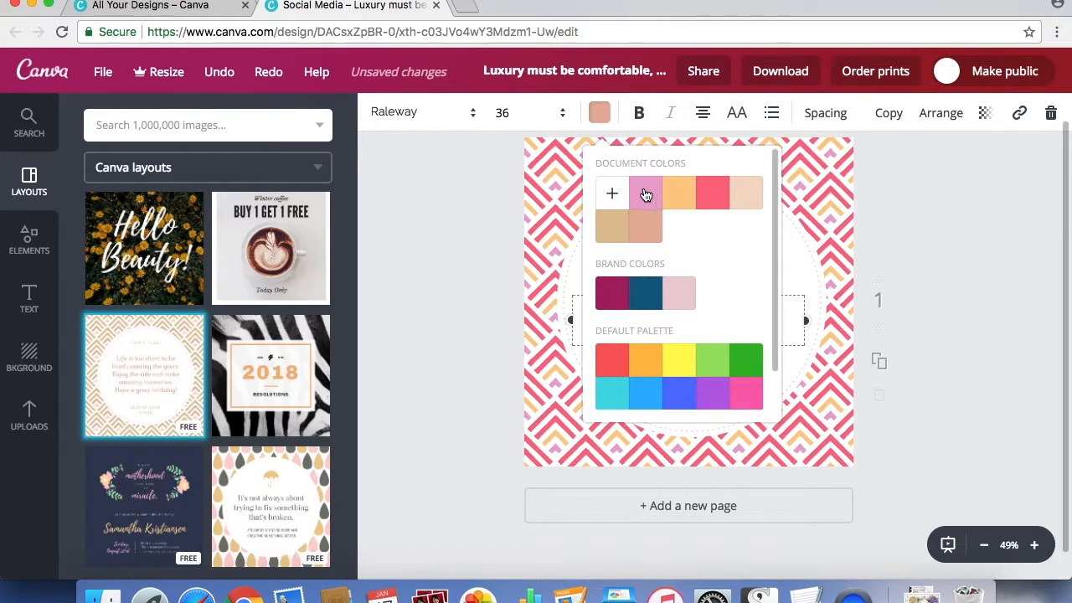
click(912, 249)
Color the word "comfortable" with the coral pink document color.
click(727, 269)
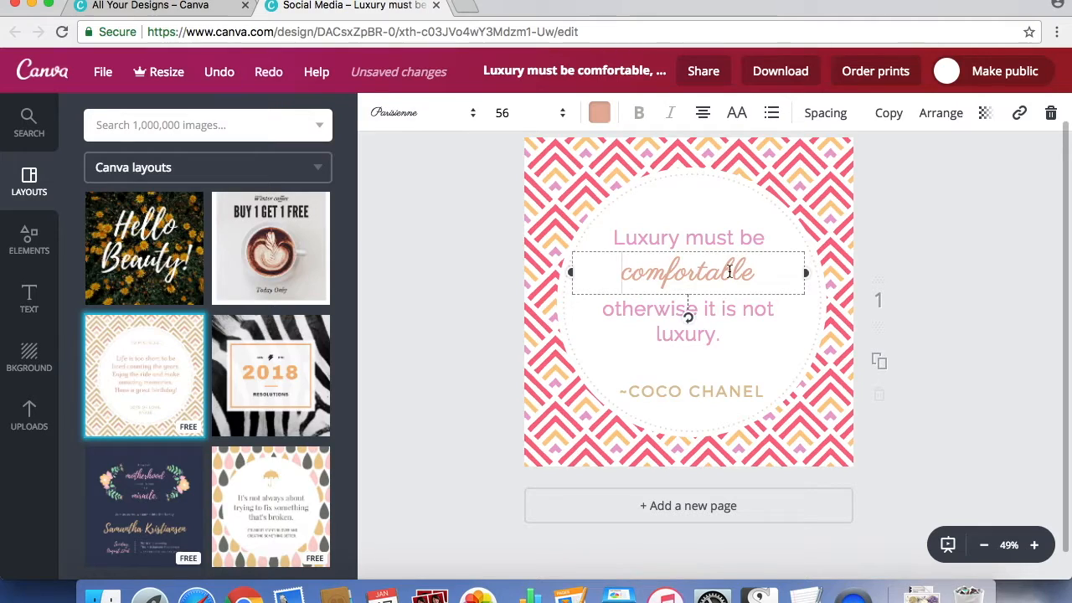
click(600, 113)
click(712, 195)
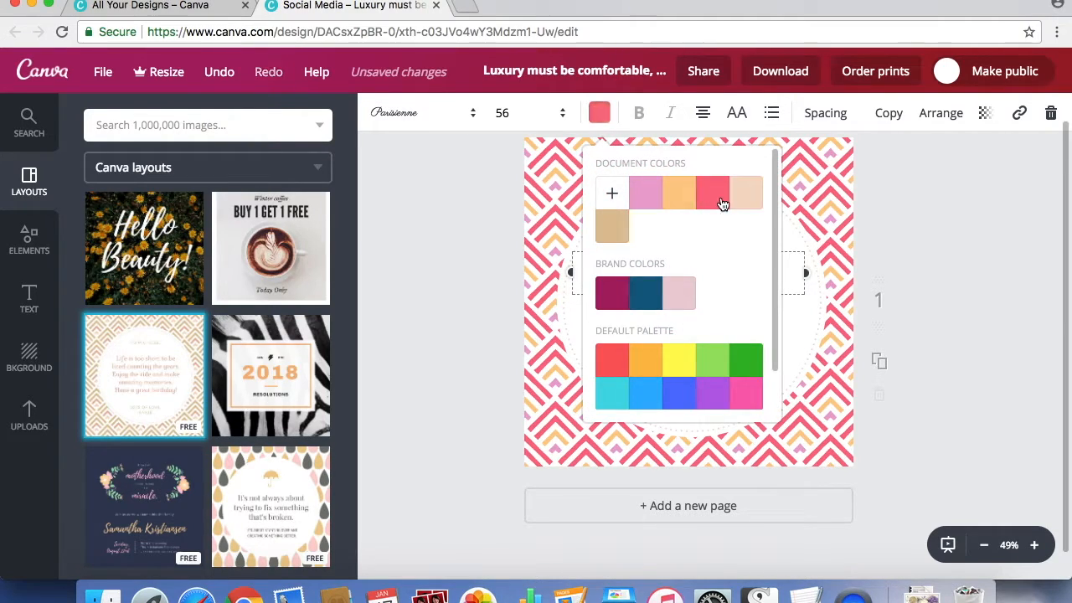
click(932, 256)
click(954, 254)
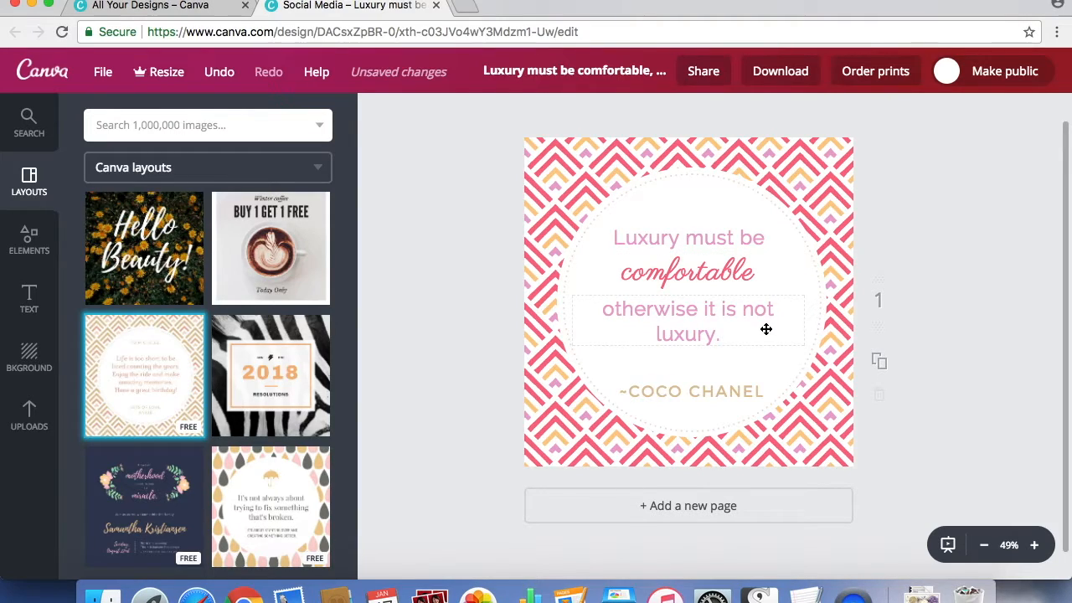
Nudge "otherwise it is not luxury." slightly up, closer to the word "comfortable".
click(702, 310)
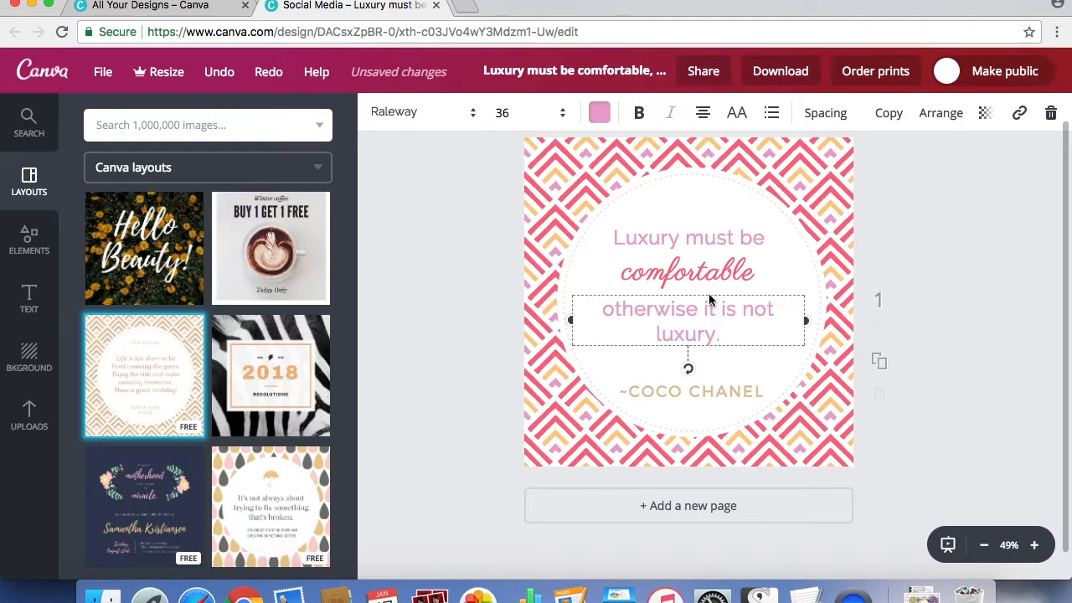
click(705, 294)
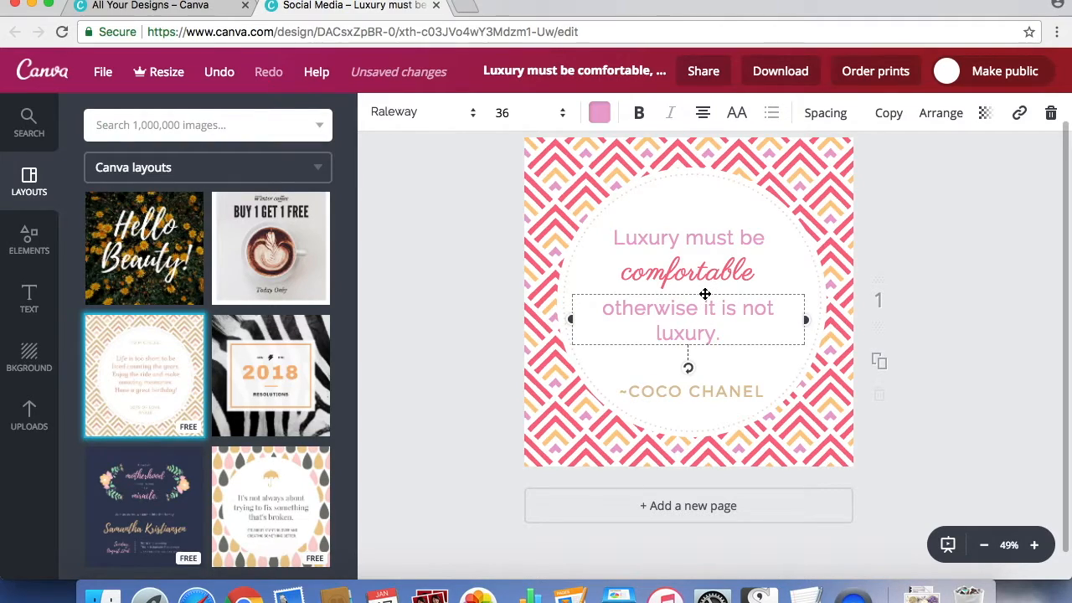
drag(705, 294, 705, 292)
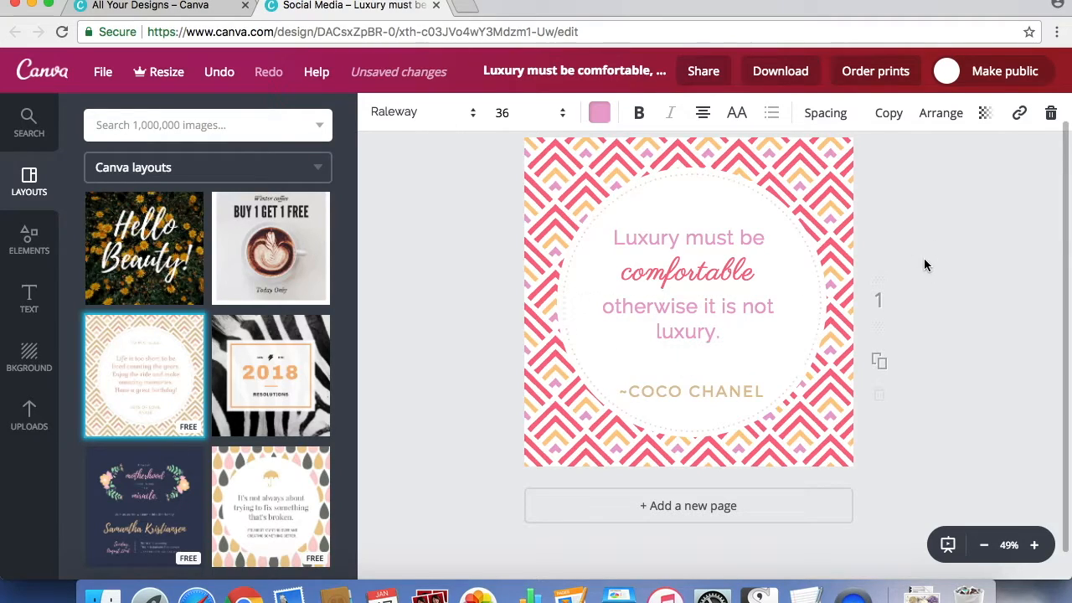
click(876, 265)
Move the "~Coco Chanel" attribution up closer to the quote and color it with the light orange document color.
drag(723, 391, 723, 378)
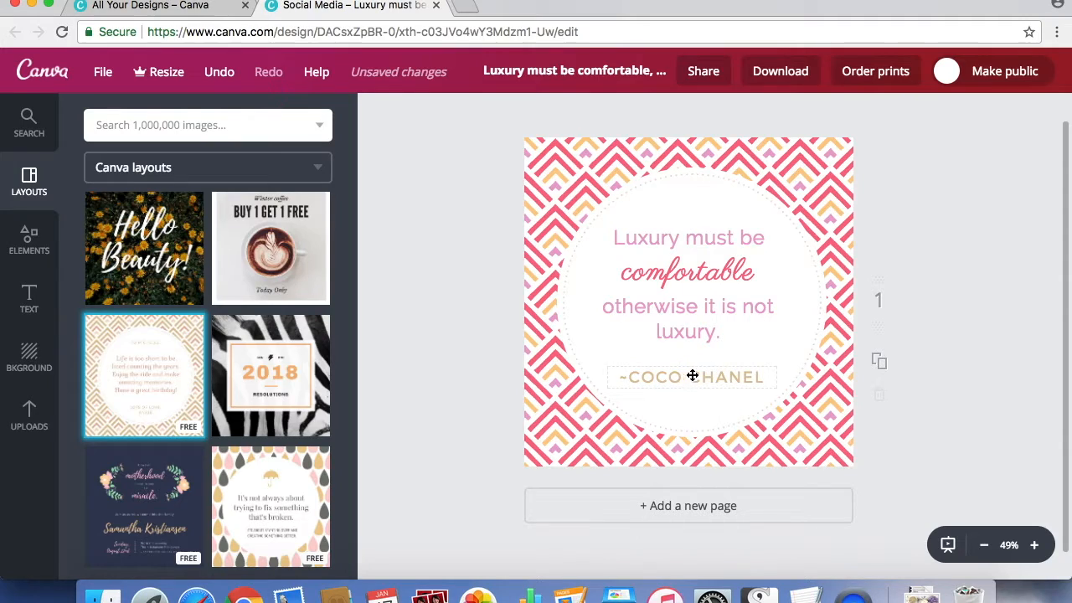
click(700, 380)
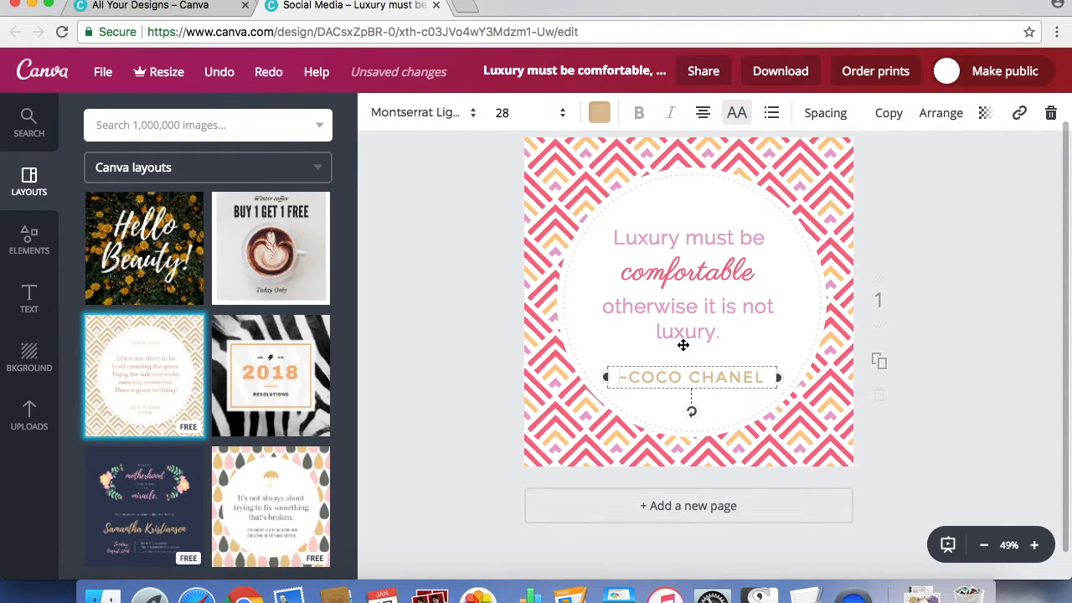
click(600, 114)
click(681, 194)
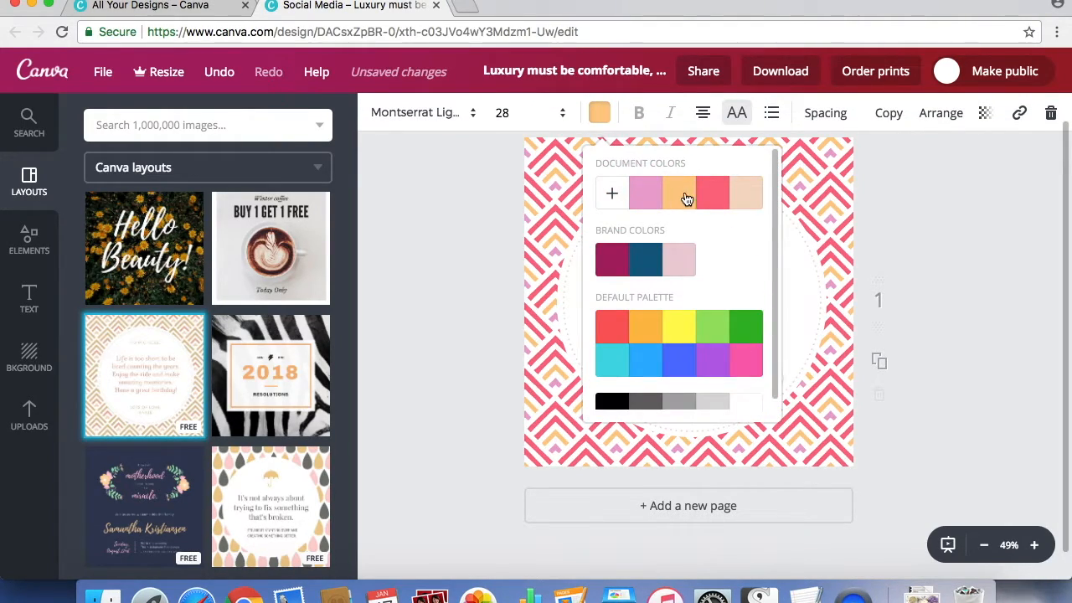
click(931, 254)
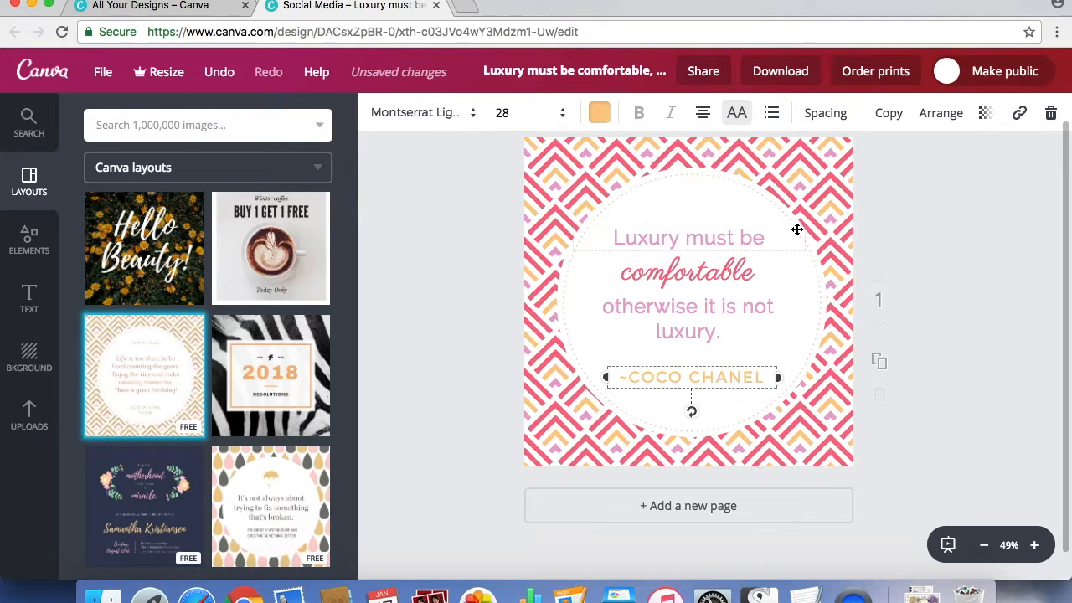
Try the document colors on the dotted circle outline around the quote and settle on coral pink.
click(754, 191)
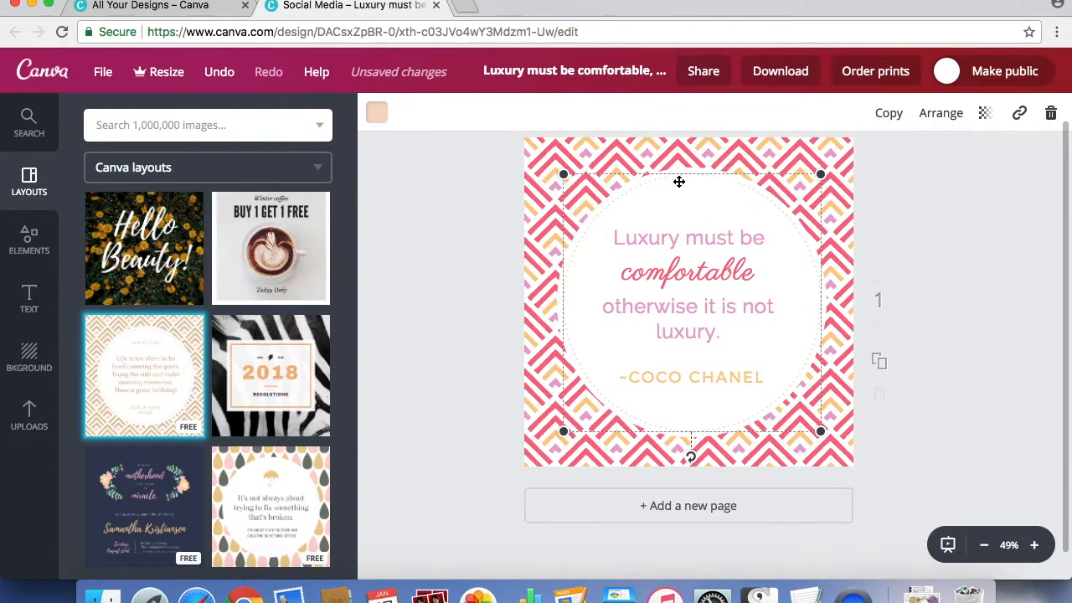
click(378, 117)
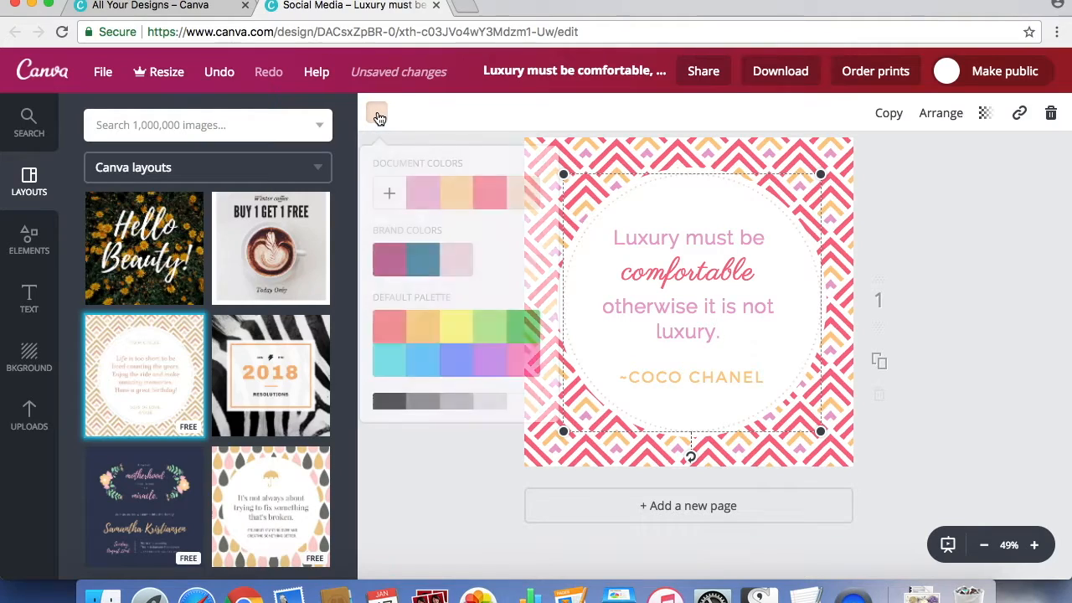
click(425, 195)
click(493, 198)
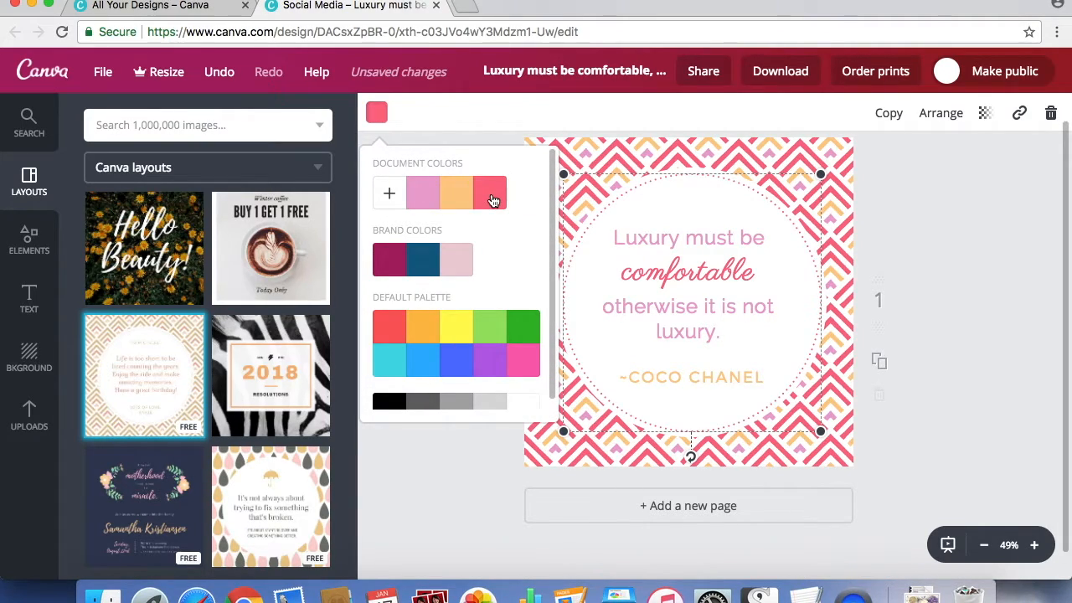
click(457, 196)
click(493, 201)
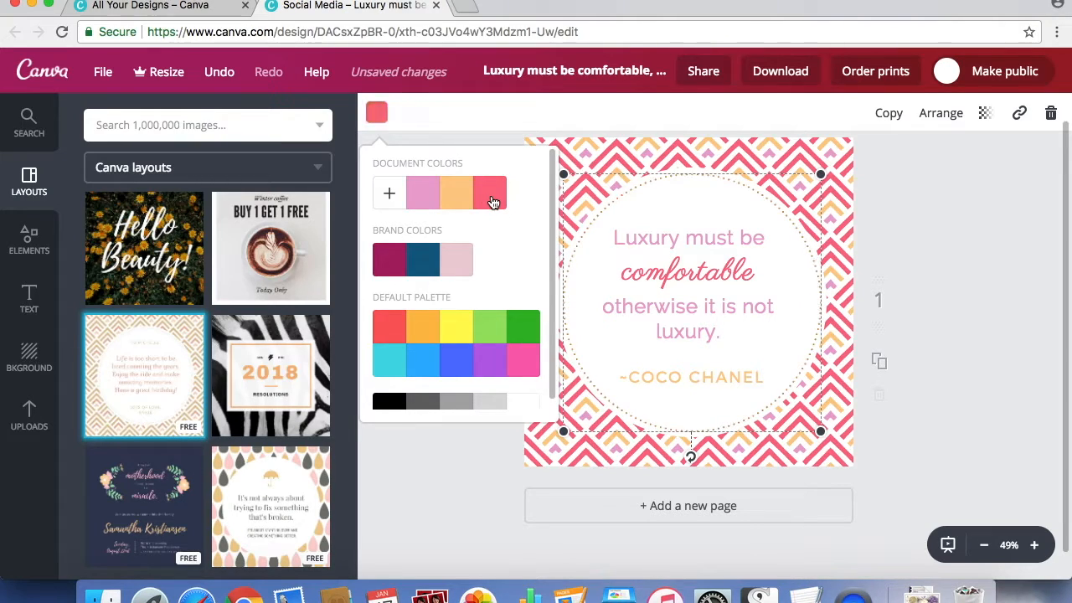
Darken the "~Coco Chanel" attribution text from its current light orange to the custom color e1b47a.
click(962, 183)
click(1011, 248)
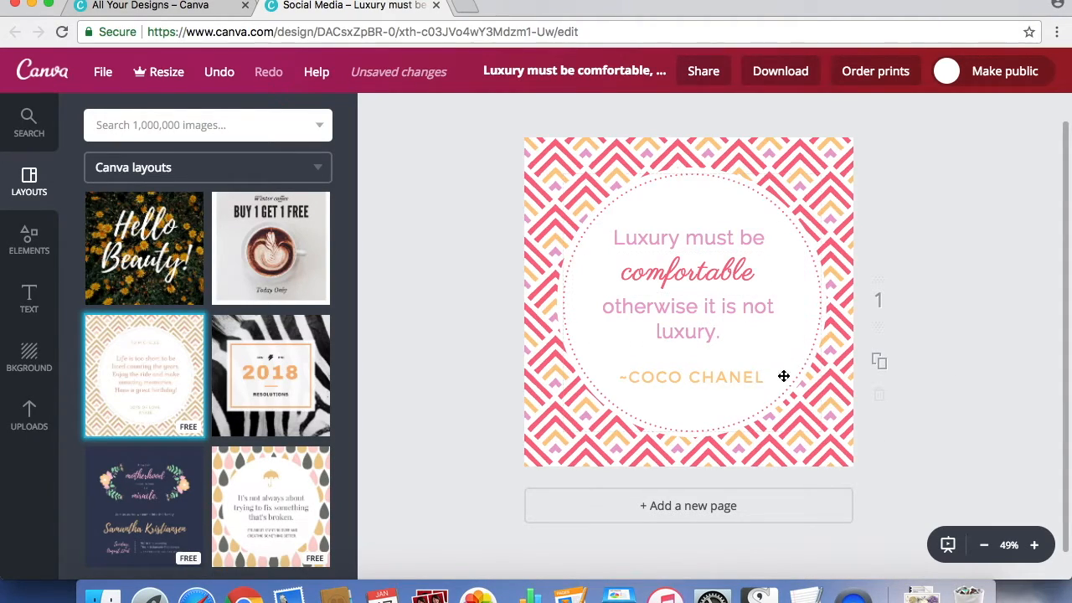
click(694, 381)
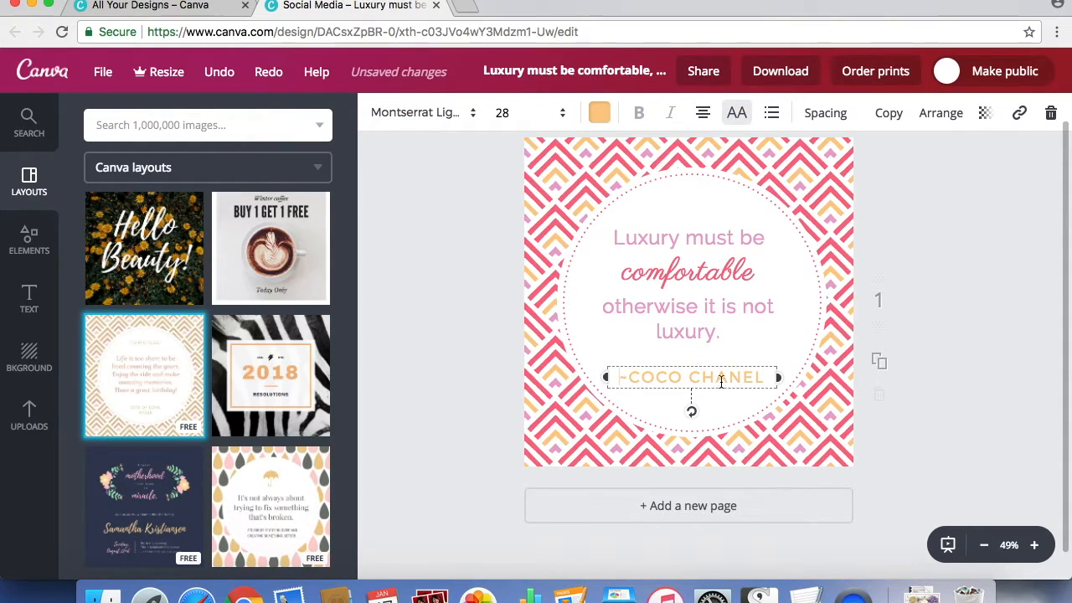
click(600, 113)
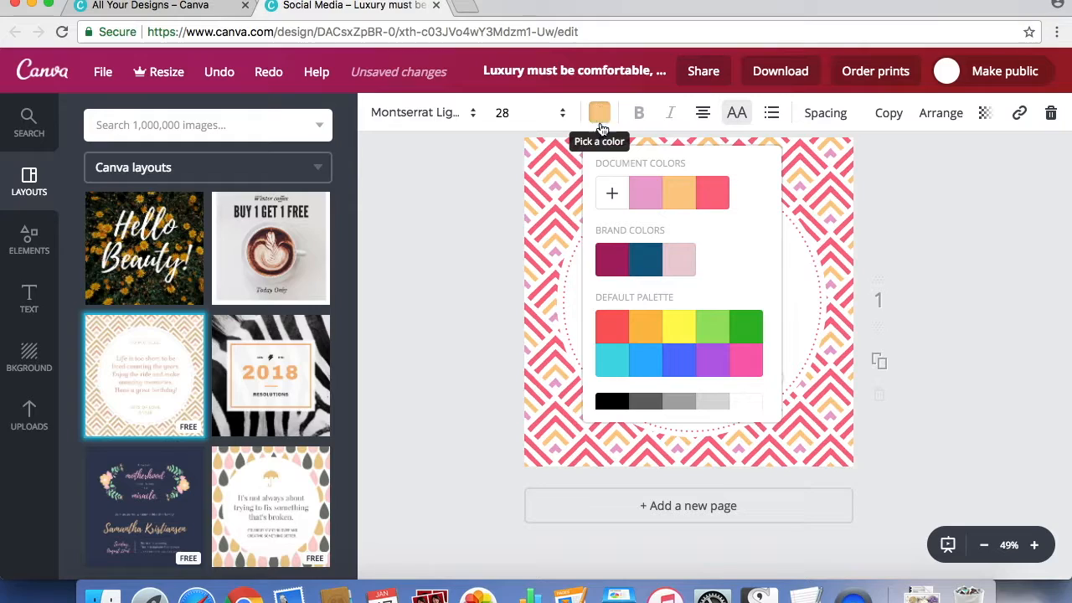
click(612, 193)
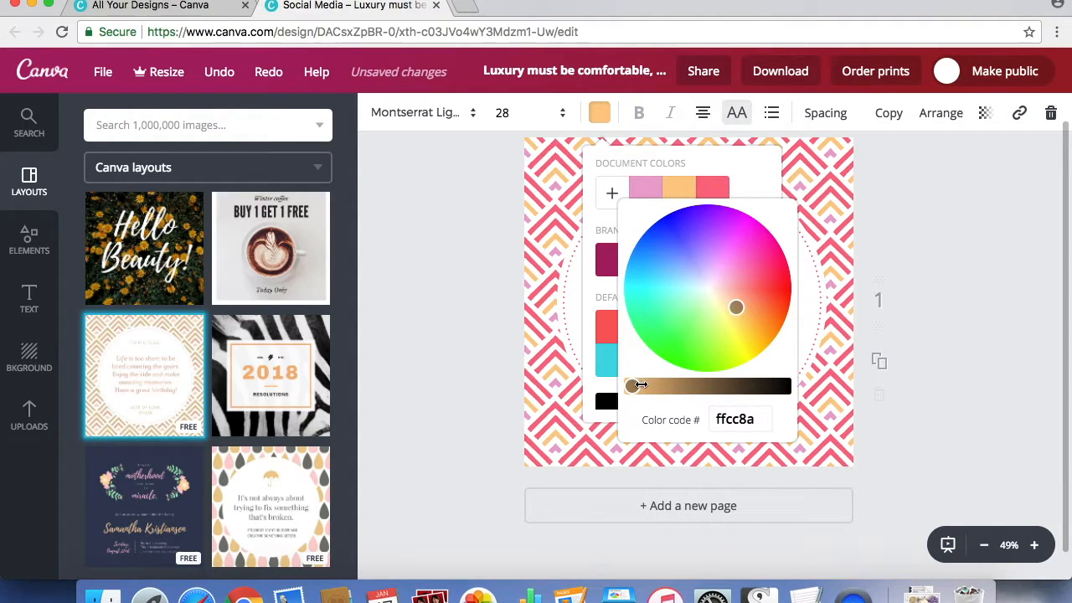
drag(640, 384, 650, 384)
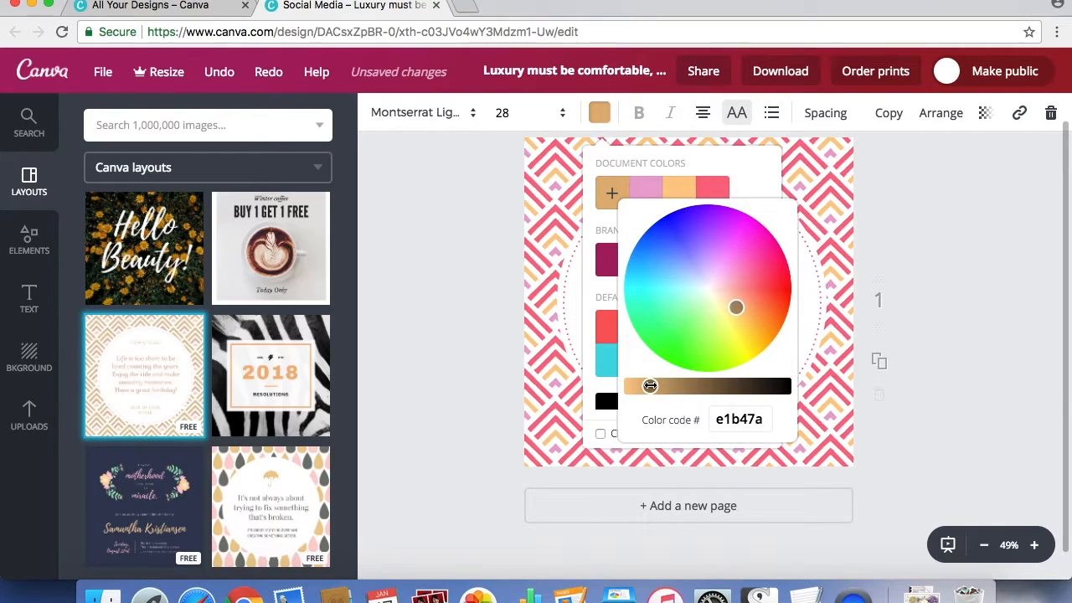
click(850, 209)
click(956, 326)
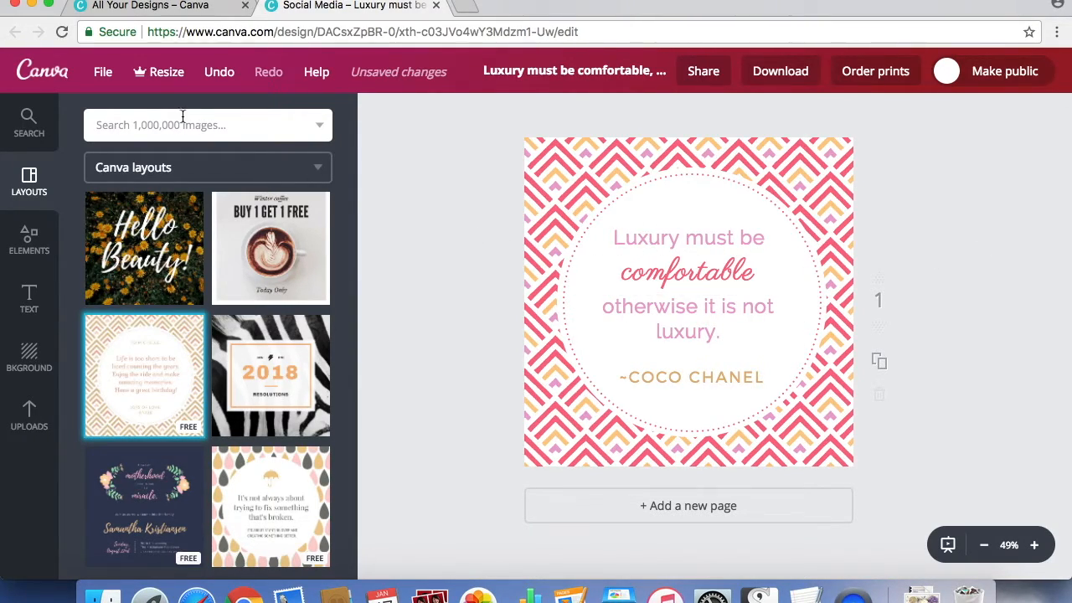
Save the quote design and download it with JPG as the file type.
click(103, 72)
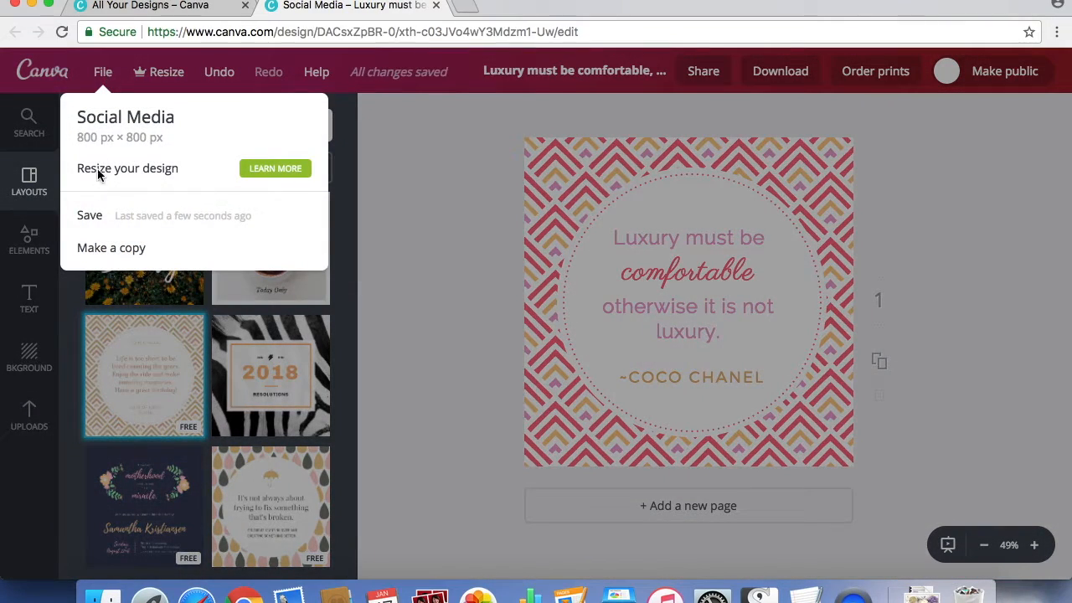
click(89, 215)
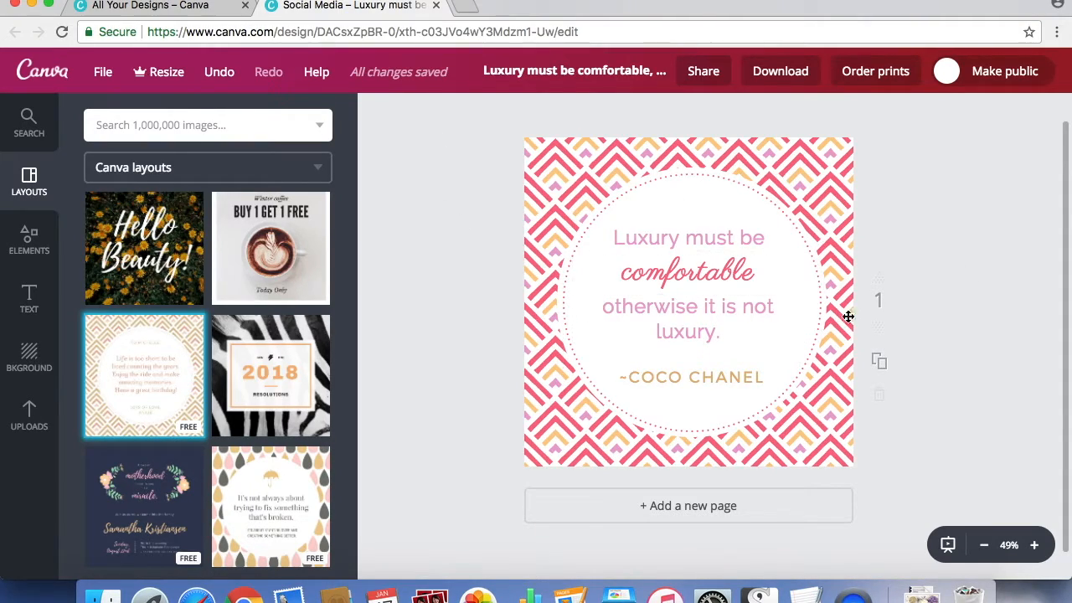
click(792, 71)
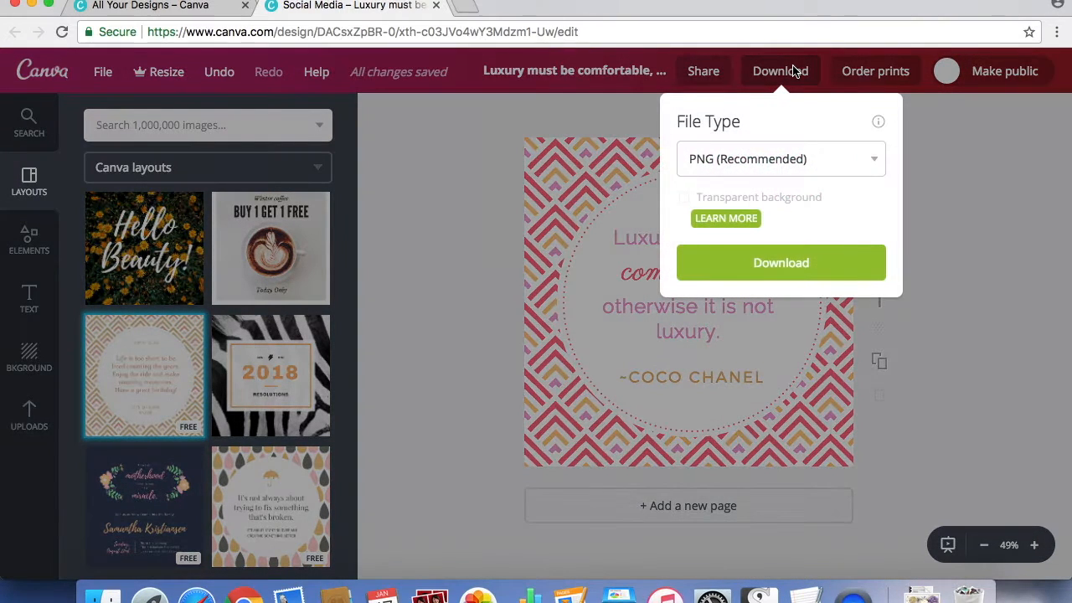
click(838, 161)
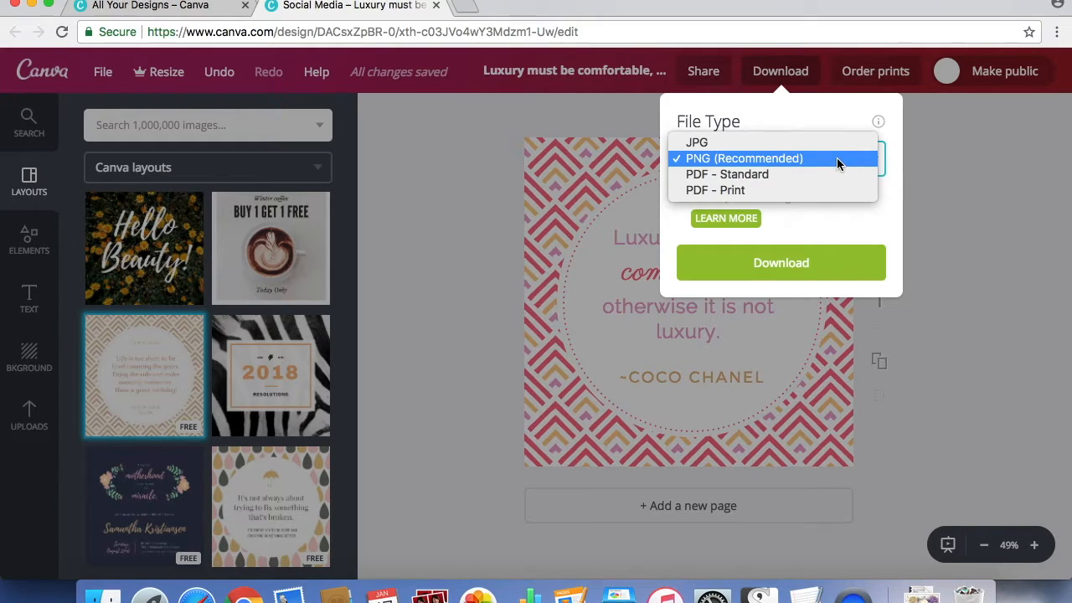
click(758, 142)
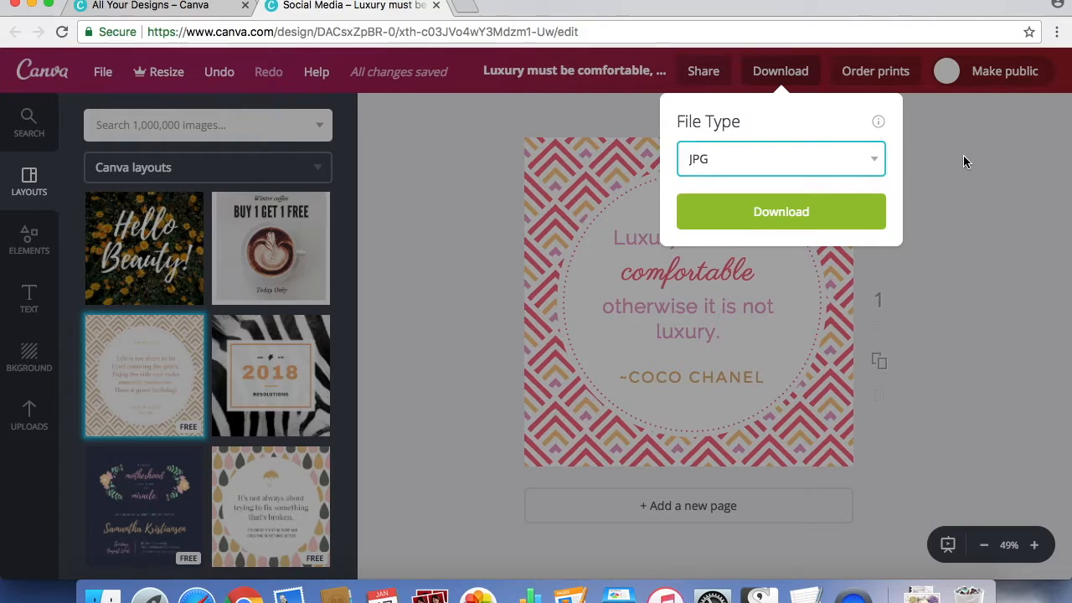
click(779, 215)
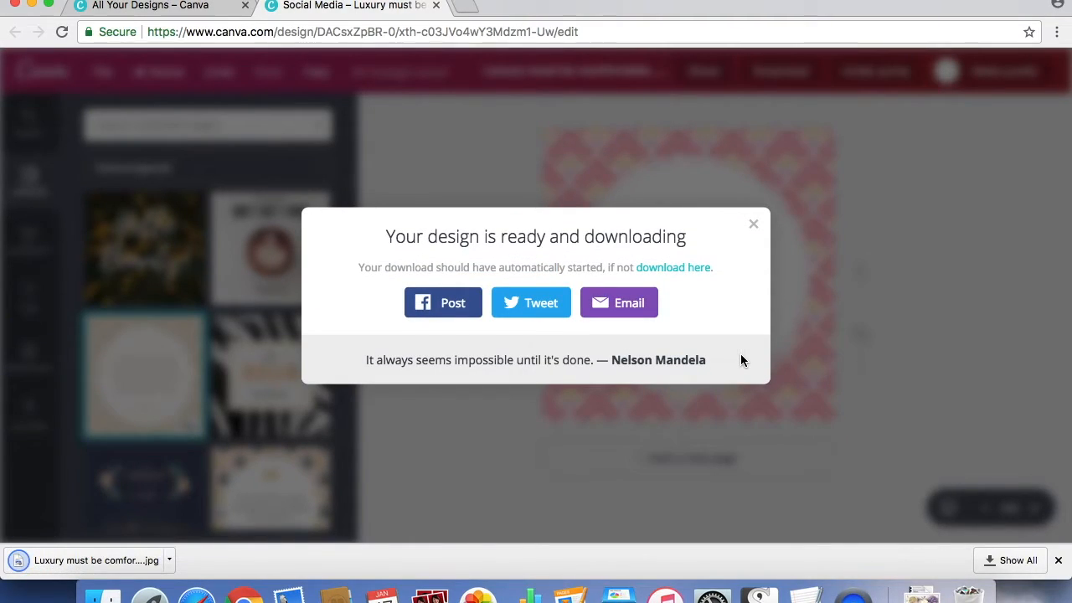
Open the downloaded JPG to check the finished graphic, and return to the design by closing the preview and download message.
click(89, 561)
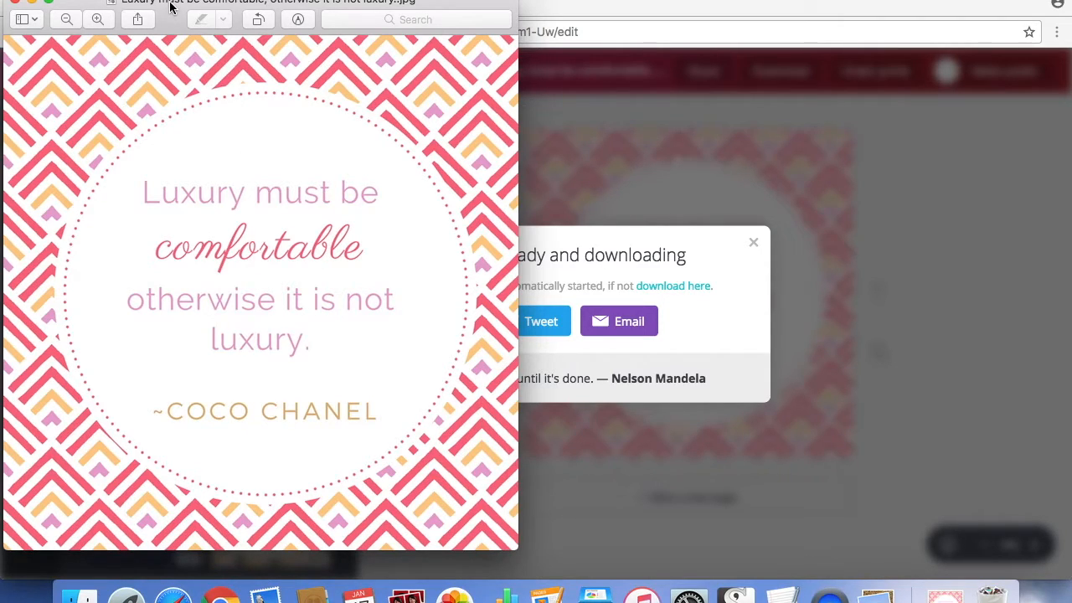
click(15, 3)
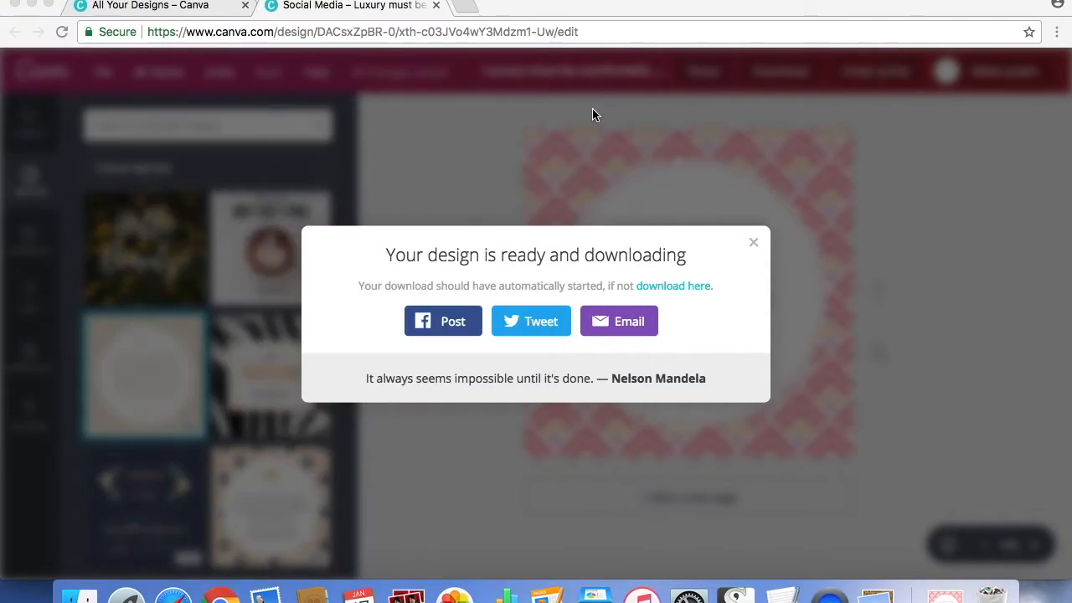
click(758, 244)
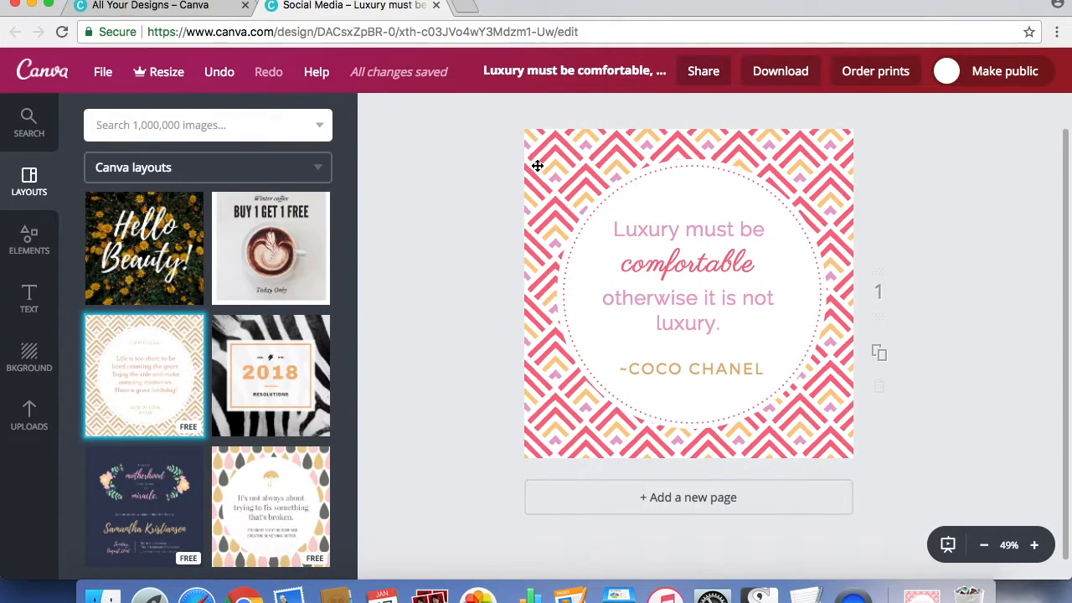